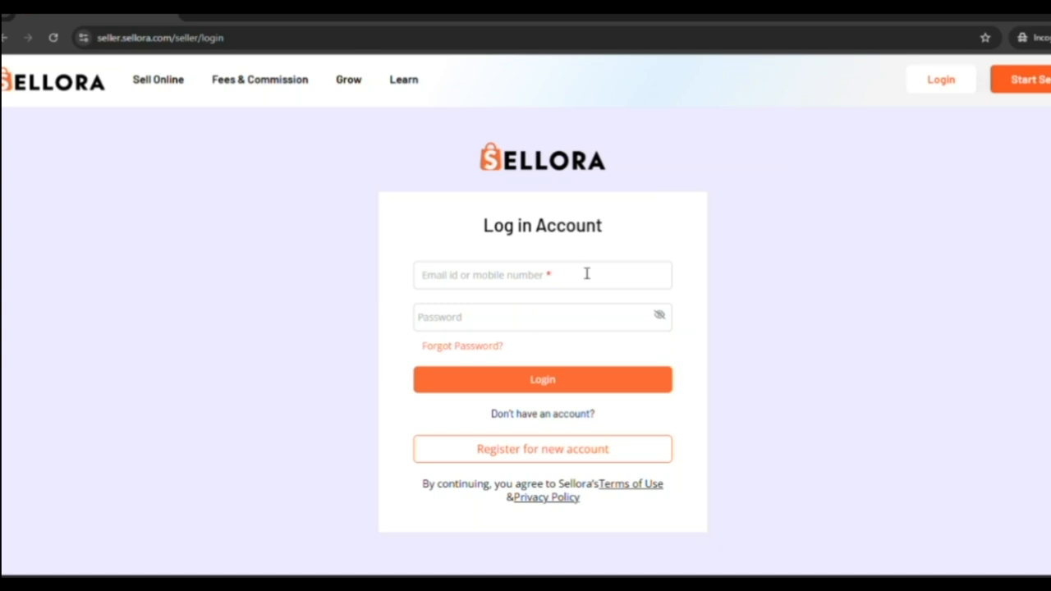
Step: Log in to the seller account with the email or mobile number and password, and enter the OTP for 2-step verification
{"action": "left_click", "coordinate": [586, 273]}
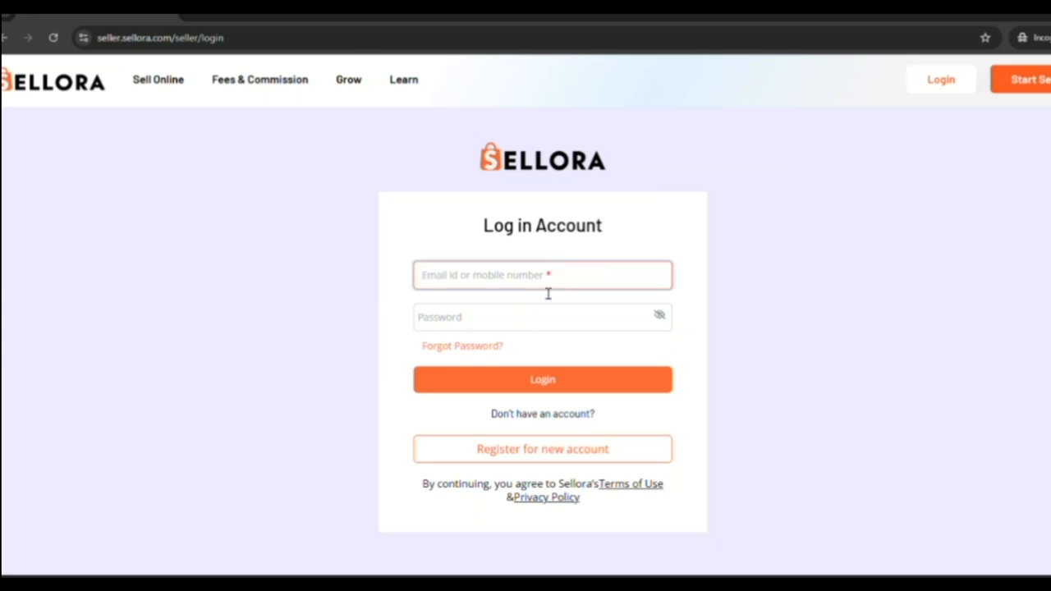
{"action": "left_click", "coordinate": [450, 320]}
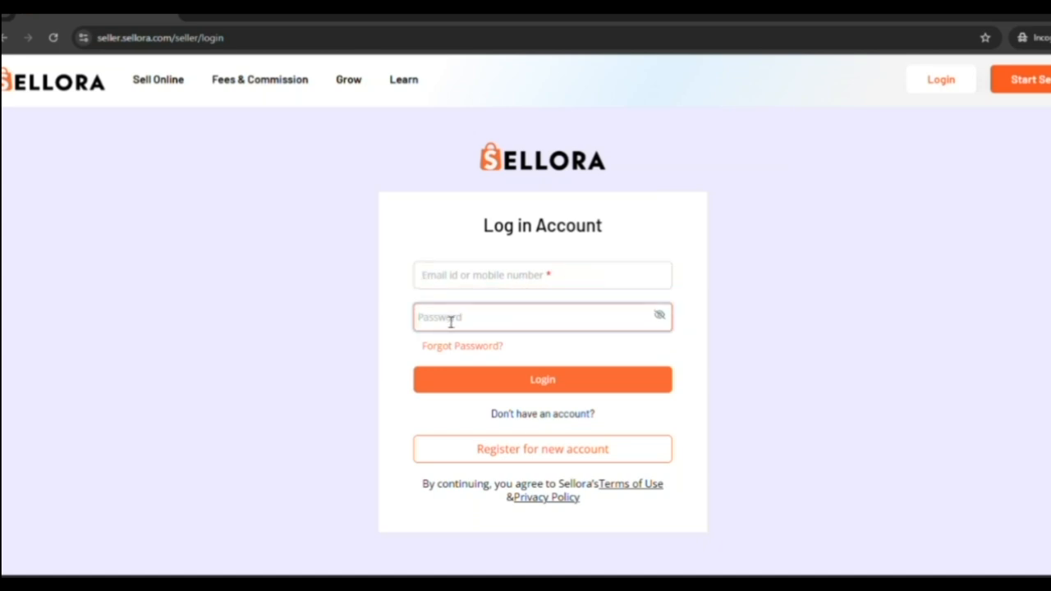
{"action": "left_click", "coordinate": [501, 383]}
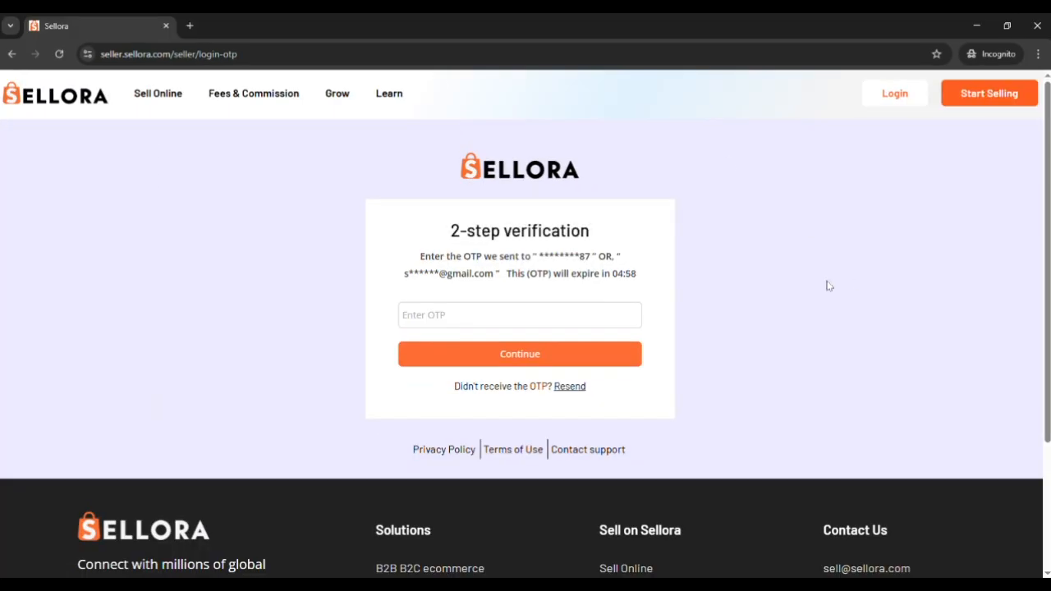
{"action": "left_click", "coordinate": [528, 322]}
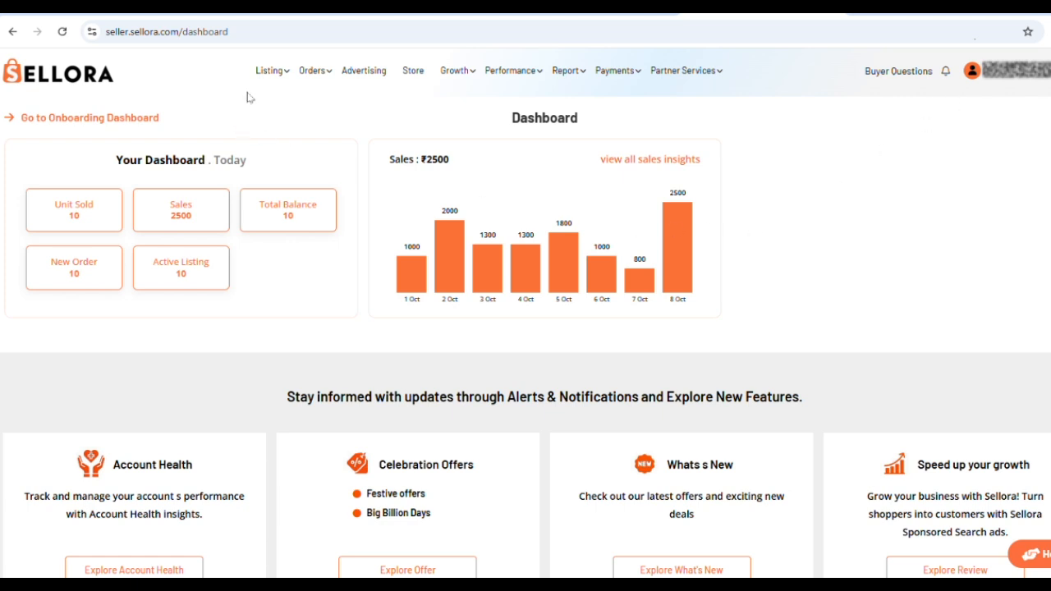
Step: Start adding a single listing and choose to create a new catalog instead of matching an existing item
{"action": "mouse_move", "coordinate": [267, 76]}
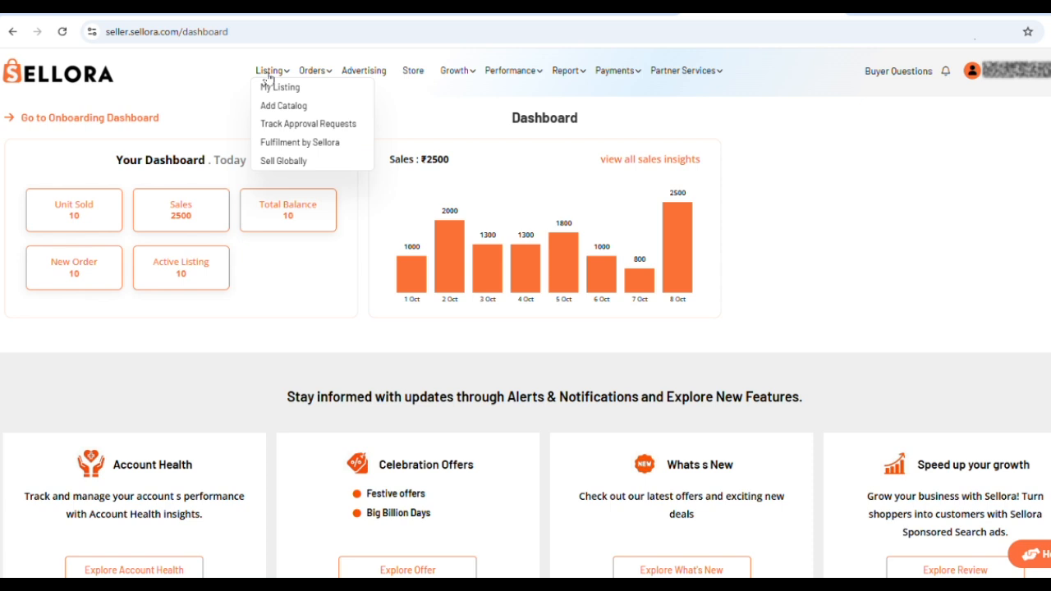
{"action": "mouse_move", "coordinate": [283, 108]}
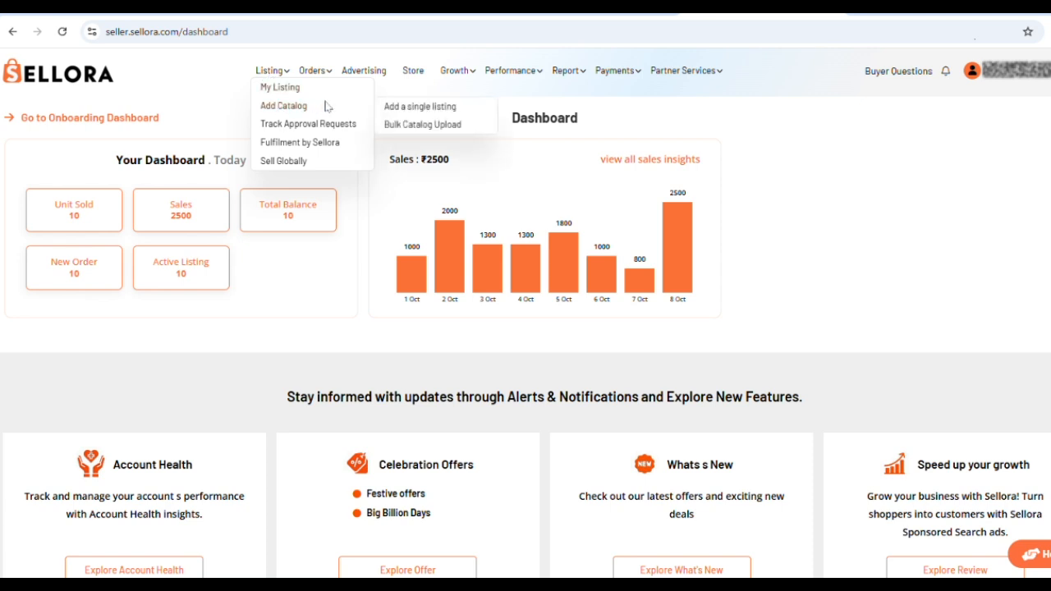
{"action": "left_click", "coordinate": [420, 108]}
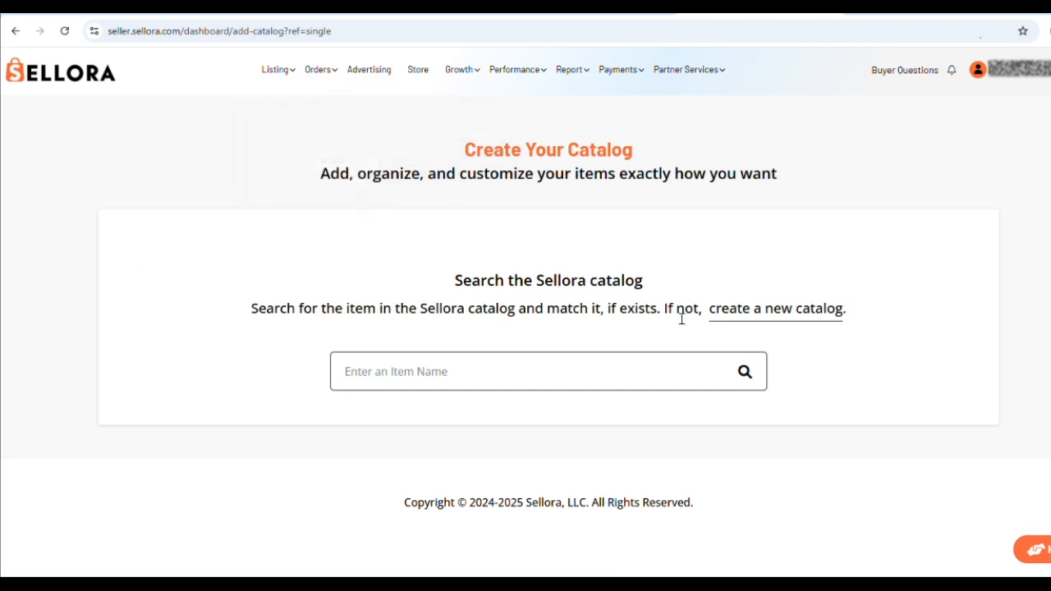
{"action": "left_click", "coordinate": [801, 320]}
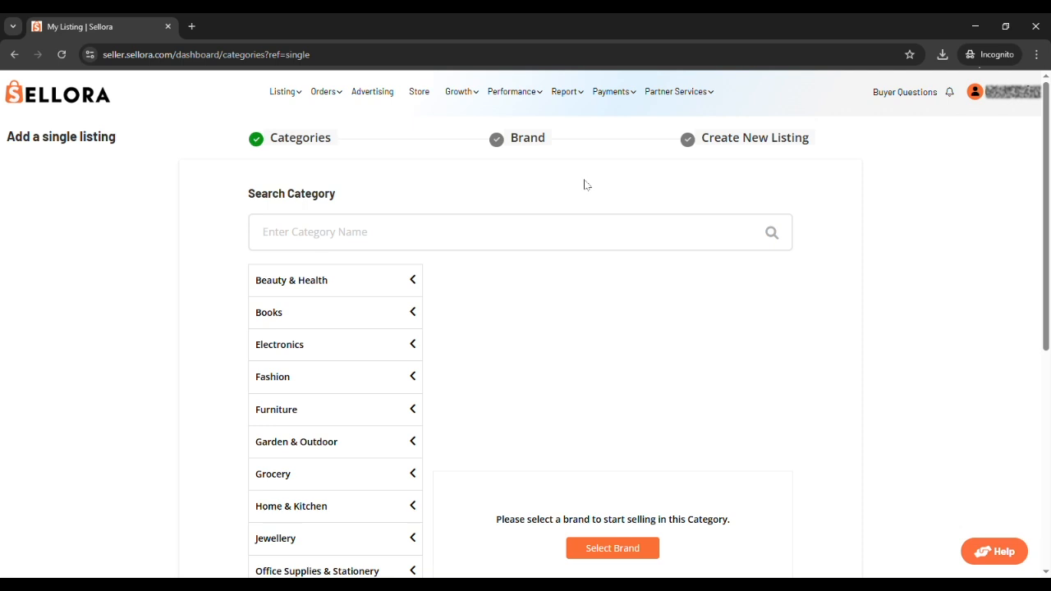
Step: Choose the product's category and subcategories and the brand Goody2's, and continue to the new listing form
{"action": "left_click", "coordinate": [331, 414]}
{"action": "mouse_move", "coordinate": [361, 138]}
{"action": "mouse_move", "coordinate": [455, 145]}
{"action": "left_click", "coordinate": [625, 136]}
{"action": "left_click", "coordinate": [637, 320]}
{"action": "left_click", "coordinate": [441, 261]}
{"action": "left_click", "coordinate": [575, 274]}
{"action": "left_click", "coordinate": [538, 336]}
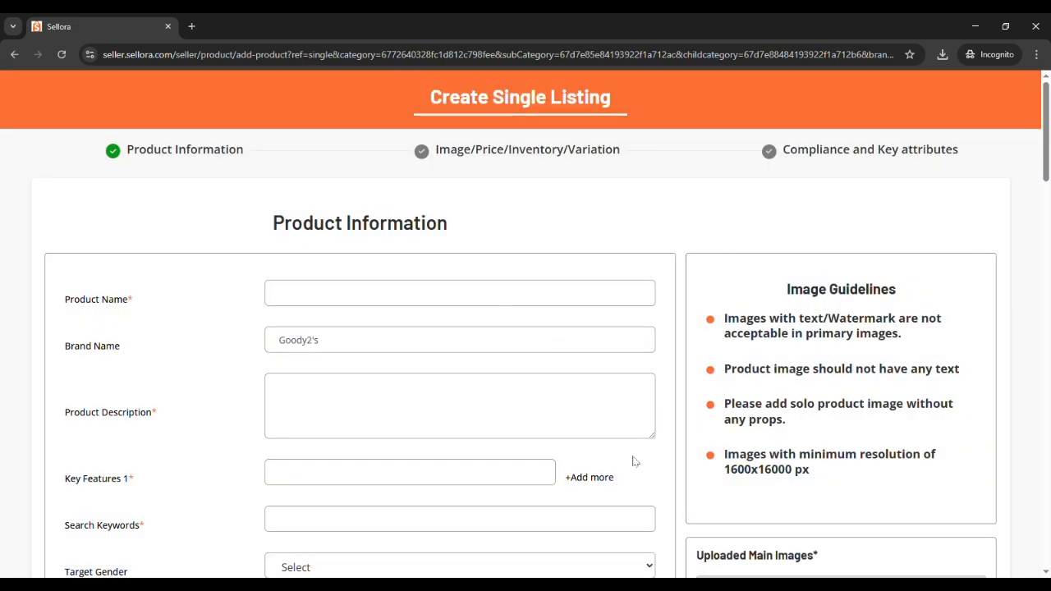
Step: Enter the product name "Men's Cotton Oversized Fit T-Shirt | Loose Fit Printed T-Shirt | Drop Shoulder Casual Wear" and the description starting "Upgrade your wardrobe"
{"action": "key", "text": "ctrl+v"}
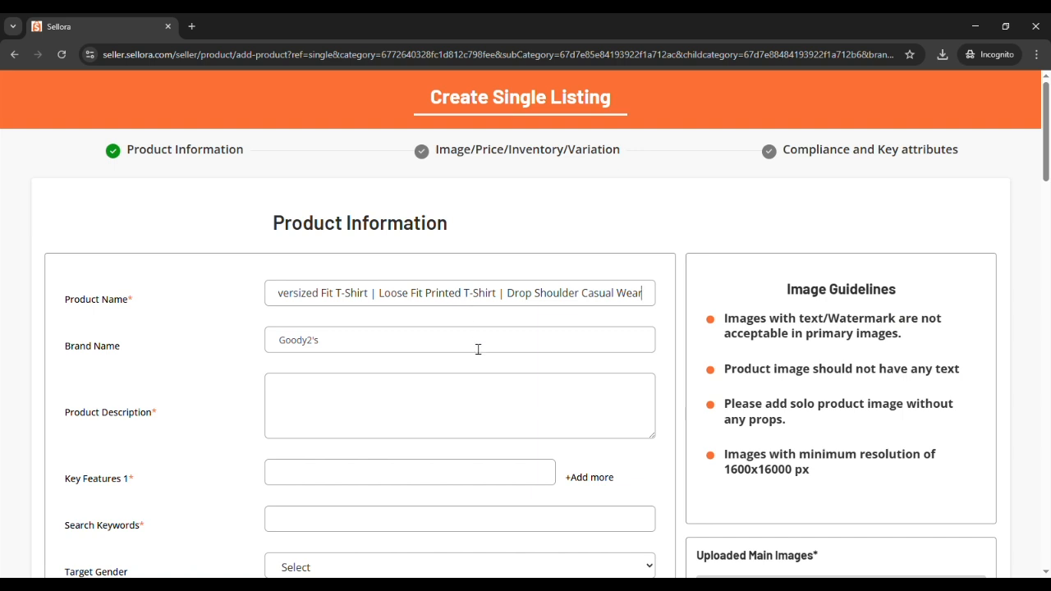
{"action": "left_click", "coordinate": [351, 421]}
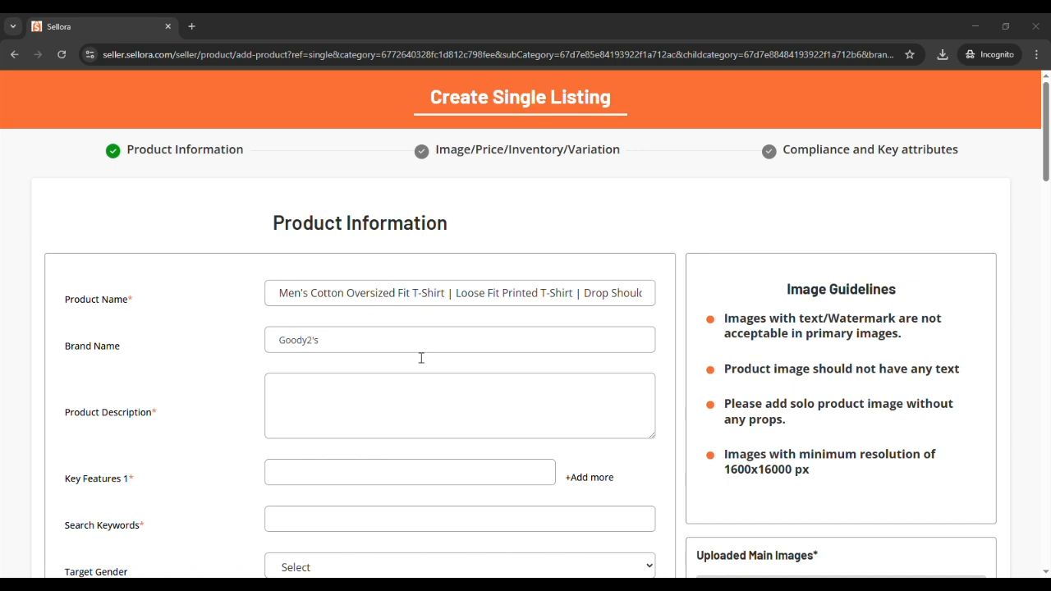
{"action": "left_click", "coordinate": [432, 430]}
{"action": "key", "text": "ctrl+v"}
{"action": "scroll", "coordinate": [433, 430], "scroll_direction": "up", "scroll_amount": 5}
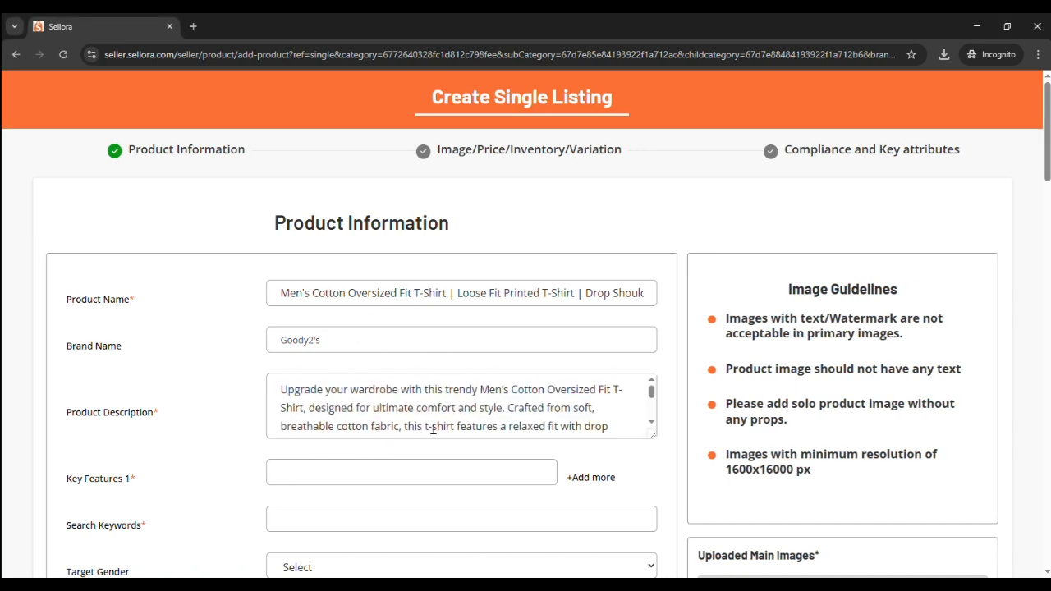
Step: Enter five key features (Premium Cotton Fabric, Oversized Fit, Drop Shoulder Design, Unique Printed Design, Versatile Style) and the search keywords starting "men's oversized t-shirt"
{"action": "scroll", "coordinate": [709, 340], "scroll_direction": "down", "scroll_amount": 5}
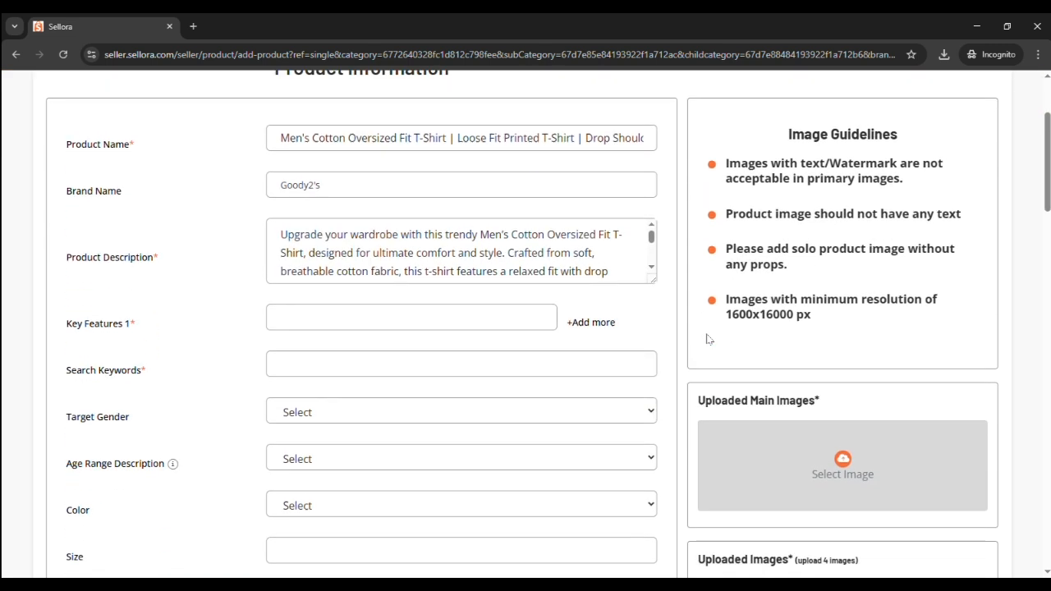
{"action": "left_click", "coordinate": [420, 216]}
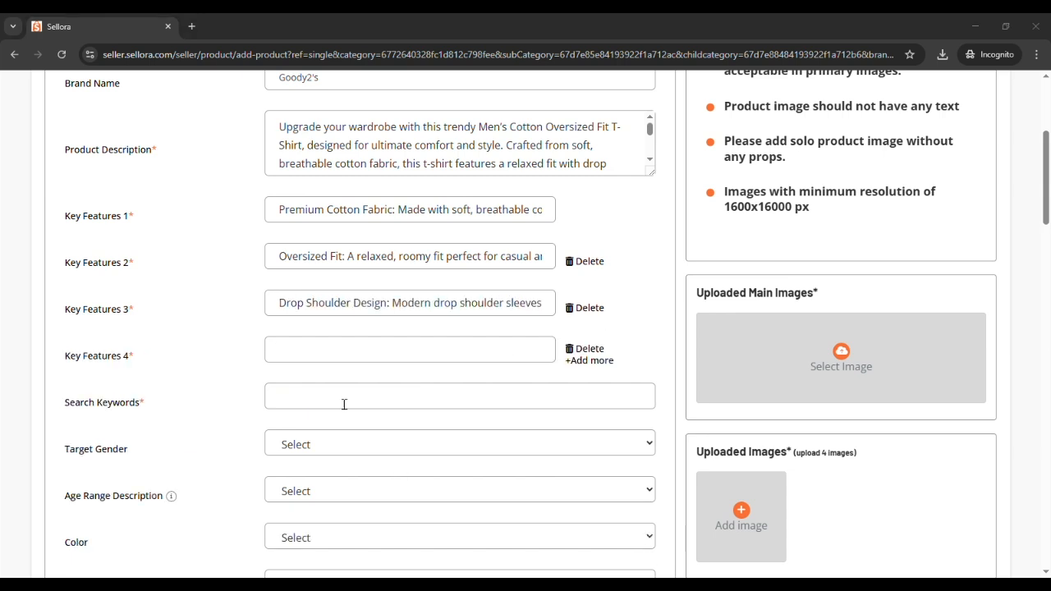
{"action": "key", "text": "ctrl+v"}
{"action": "left_click", "coordinate": [546, 452]}
{"action": "key", "text": "ctrl+v"}
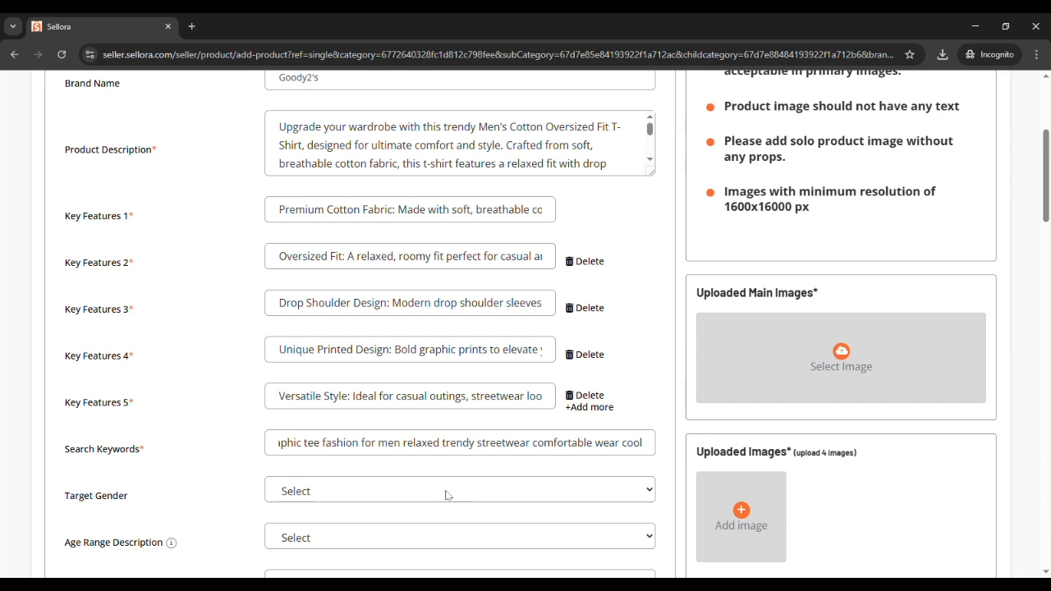
Step: Set the target gender to Male, age range to Adult, color to Purple, size to Oversize and number of items to 1
{"action": "scroll", "coordinate": [417, 483], "scroll_direction": "down", "scroll_amount": 3}
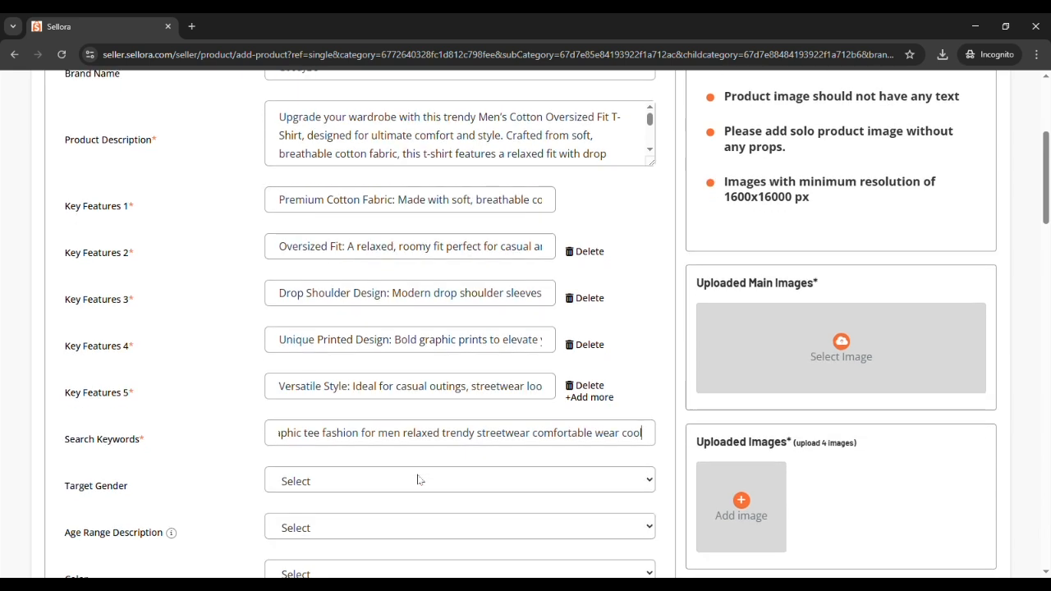
{"action": "left_click", "coordinate": [369, 386]}
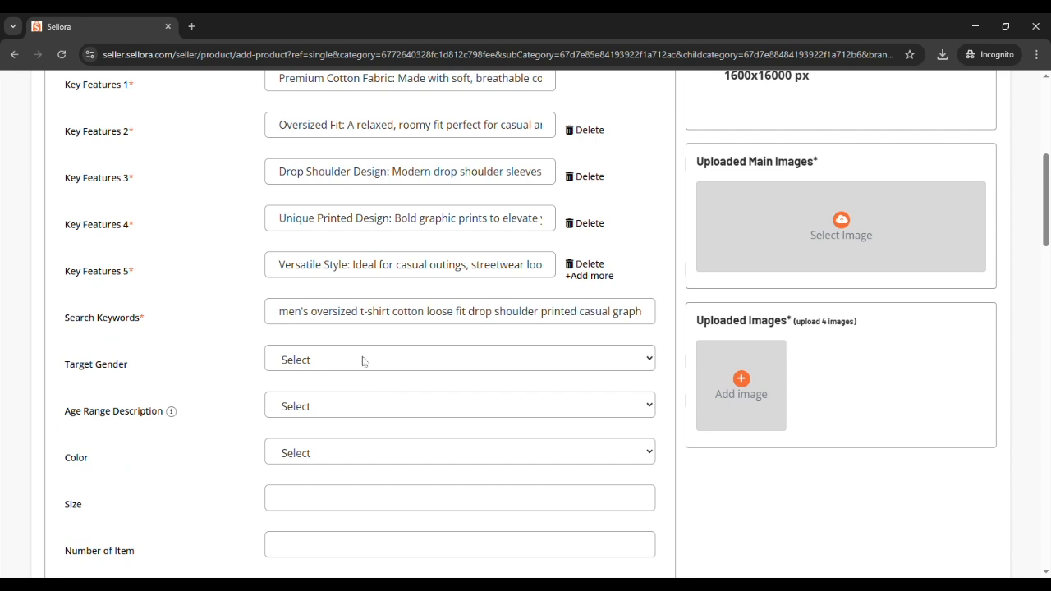
{"action": "left_click", "coordinate": [329, 404]}
{"action": "left_click", "coordinate": [327, 488]}
{"action": "scroll", "coordinate": [330, 486], "scroll_direction": "down", "scroll_amount": 2}
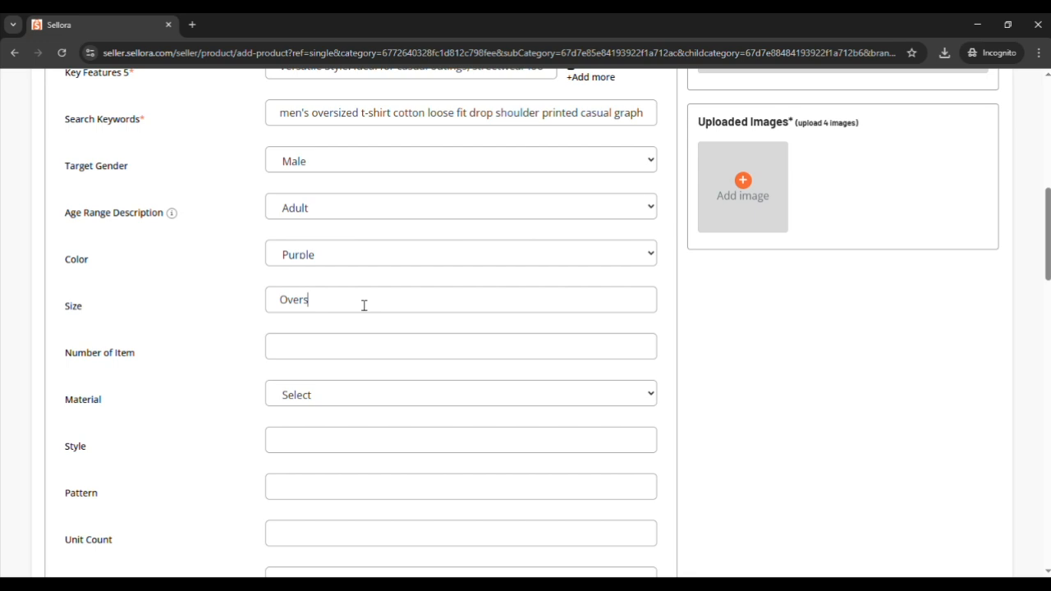
{"action": "type", "text": "ize"}
{"action": "left_click", "coordinate": [501, 355]}
{"action": "type", "text": "1"}
Step: Set the style to "Cotton Oversized Fit T-Shirt" and the pattern to "Solid"
{"action": "scroll", "coordinate": [563, 399], "scroll_direction": "down", "scroll_amount": 1}
{"action": "scroll", "coordinate": [492, 411], "scroll_direction": "up", "scroll_amount": 1}
{"action": "left_click", "coordinate": [327, 444]}
{"action": "type", "text": "Cotton Oversized Fit T-Shirt"}
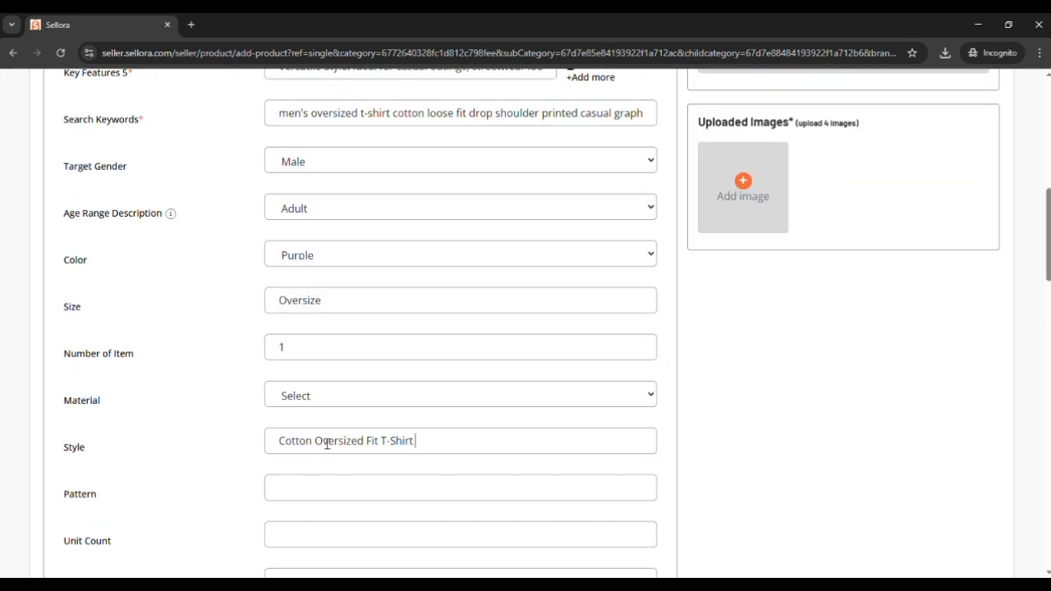
{"action": "scroll", "coordinate": [327, 443], "scroll_direction": "down", "scroll_amount": 2}
{"action": "left_click", "coordinate": [330, 357]}
{"action": "type", "text": "So"}
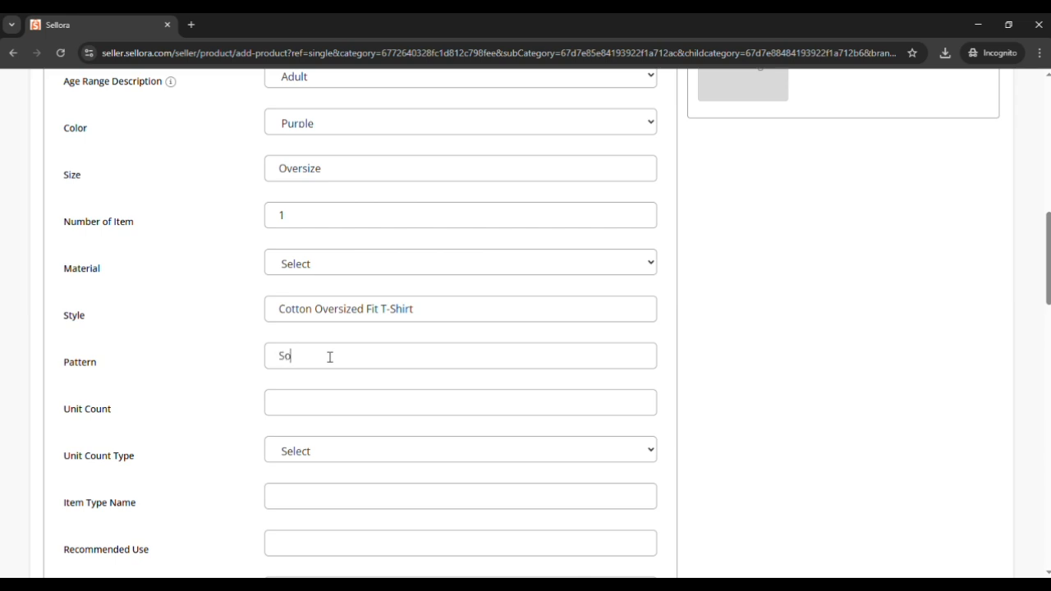
{"action": "type", "text": "lid"}
Step: Set the unit count to 1 and the unit count type to Piece
{"action": "left_click", "coordinate": [338, 408]}
{"action": "type", "text": "1"}
{"action": "scroll", "coordinate": [339, 476], "scroll_direction": "down", "scroll_amount": 2}
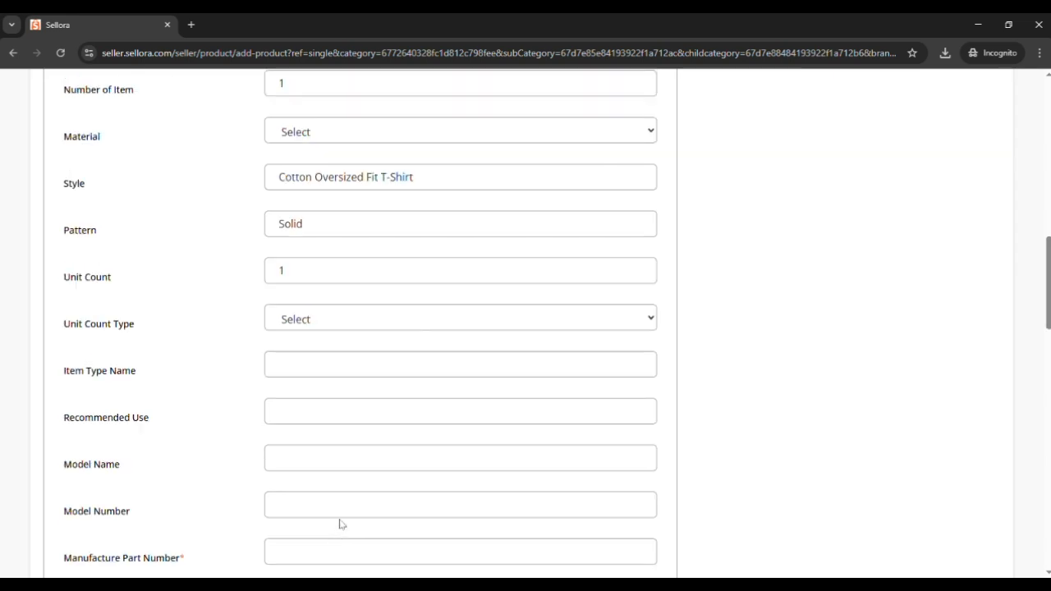
{"action": "left_click", "coordinate": [340, 520]}
Step: Enter "Men's Cotton Oversized Fit T-Shirt" as the item type name
{"action": "scroll", "coordinate": [342, 523], "scroll_direction": "down", "scroll_amount": 2}
{"action": "left_click", "coordinate": [320, 238]}
{"action": "type", "text": "Cotton Oversized Fit T-Shirt"}
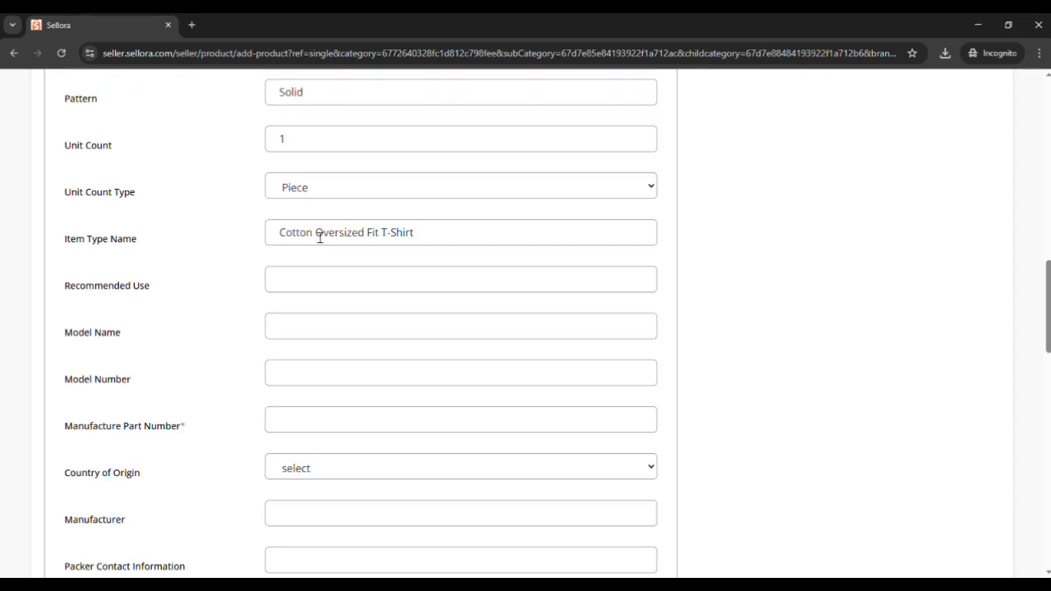
{"action": "key", "text": "Left"}
{"action": "key", "text": "Left"}
{"action": "key", "text": "Left"}
{"action": "key", "text": "Left"}
{"action": "key", "text": "Left"}
{"action": "key", "text": "Left"}
{"action": "key", "text": "Left"}
{"action": "key", "text": "Left"}
{"action": "key", "text": "Left"}
{"action": "key", "text": "Left"}
{"action": "key", "text": "Left"}
{"action": "type", "text": "Men's"}
Step: Enter "For men's" as the recommended use
{"action": "left_click", "coordinate": [398, 292]}
{"action": "type", "text": "For mens"}
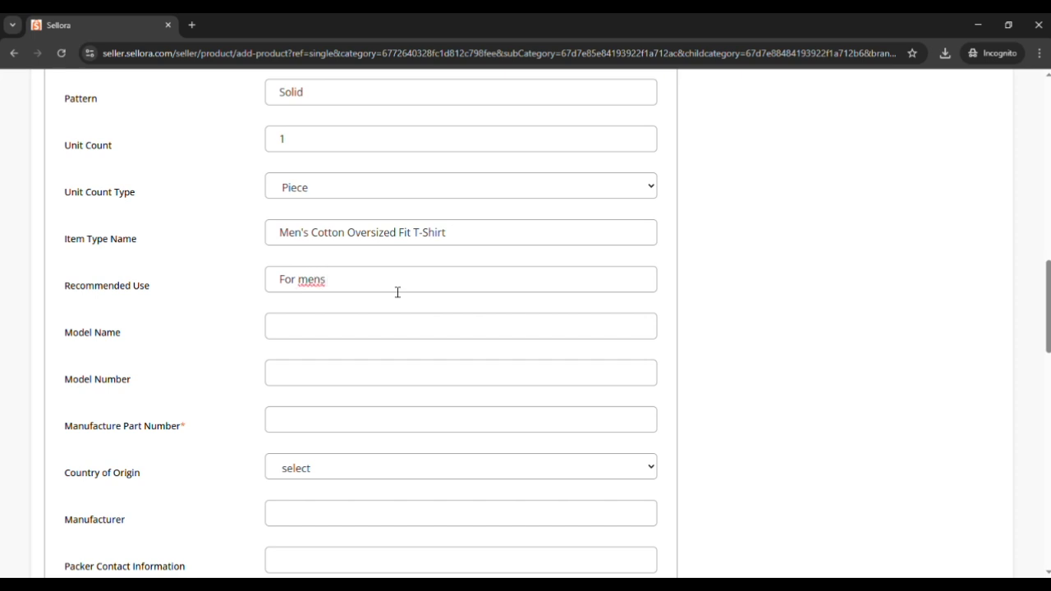
{"action": "double_click", "coordinate": [321, 282]}
{"action": "type", "text": "men's"}
Step: Enter "Oversize_t-shirt" as the model name, model number and manufacture part number
{"action": "left_click", "coordinate": [335, 332]}
{"action": "type", "text": "Oversize_t-shirt"}
{"action": "left_click", "coordinate": [334, 374]}
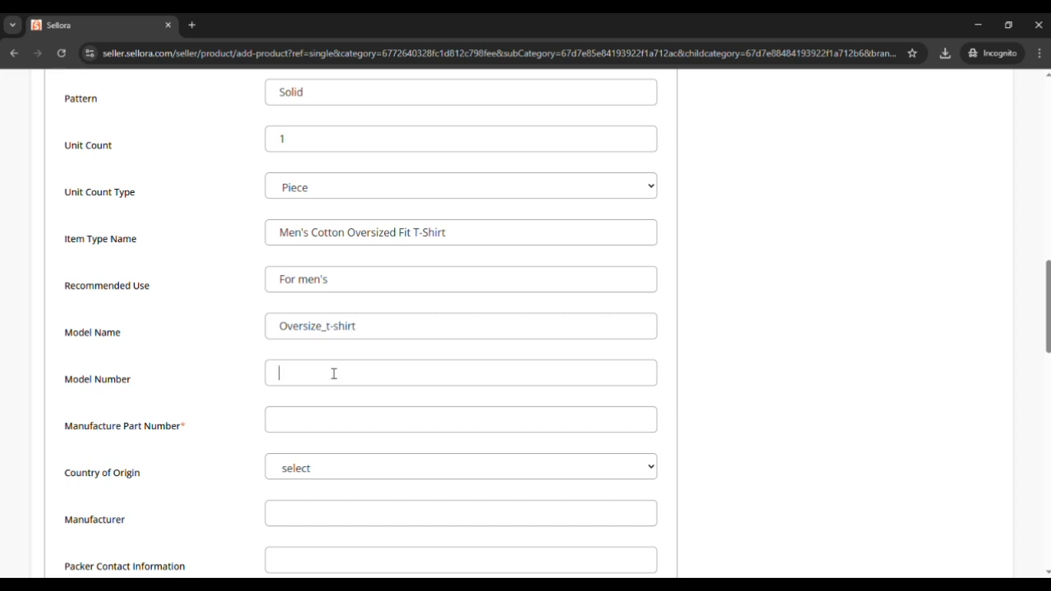
{"action": "type", "text": "Oversize_t-shirt"}
{"action": "left_click", "coordinate": [333, 424]}
{"action": "type", "text": "Oversize_t-shirt"}
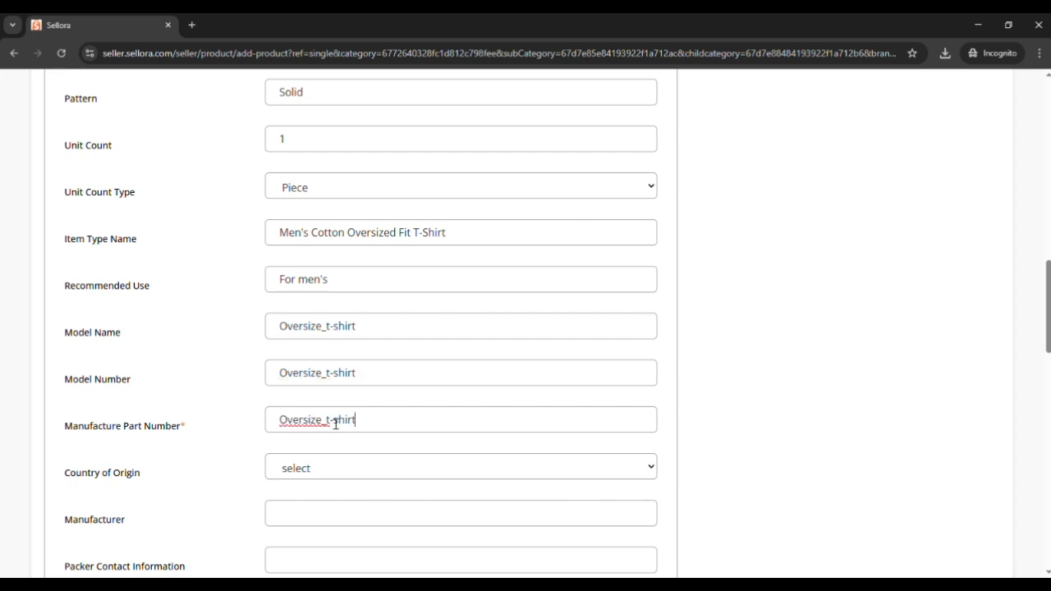
Step: Set the country of origin to United States and enter "xyz" for both the manufacturer and the packer contact information
{"action": "scroll", "coordinate": [730, 342], "scroll_direction": "down", "scroll_amount": 2}
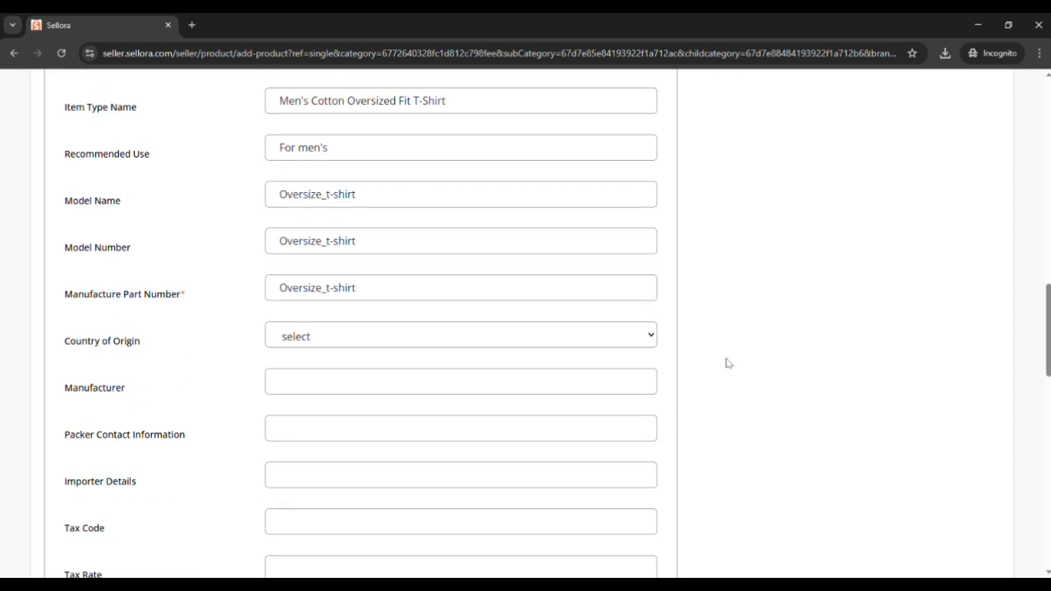
{"action": "scroll", "coordinate": [730, 364], "scroll_direction": "down", "scroll_amount": 1}
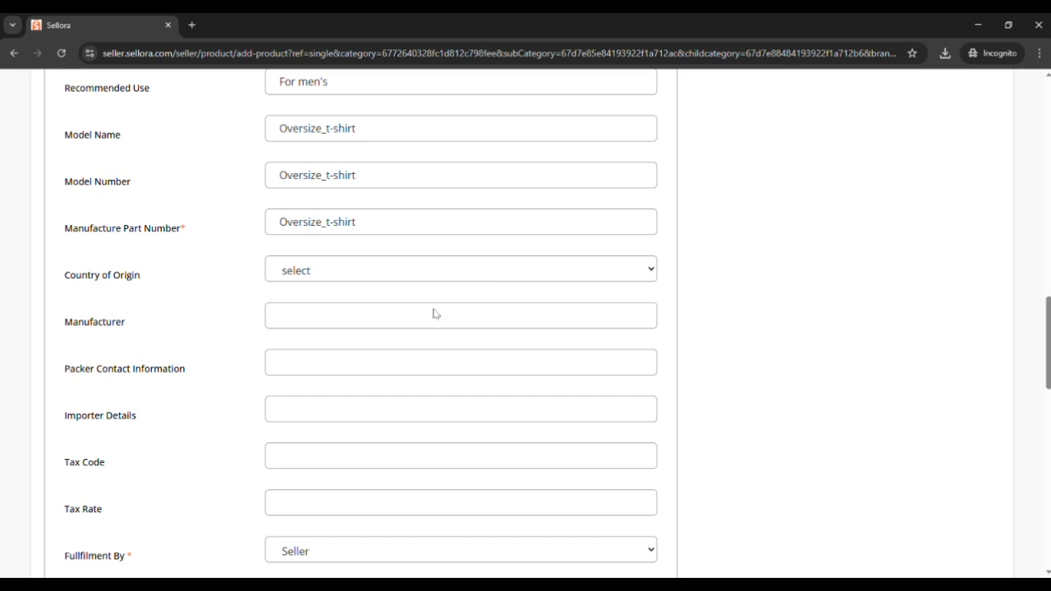
{"action": "type", "text": "un"}
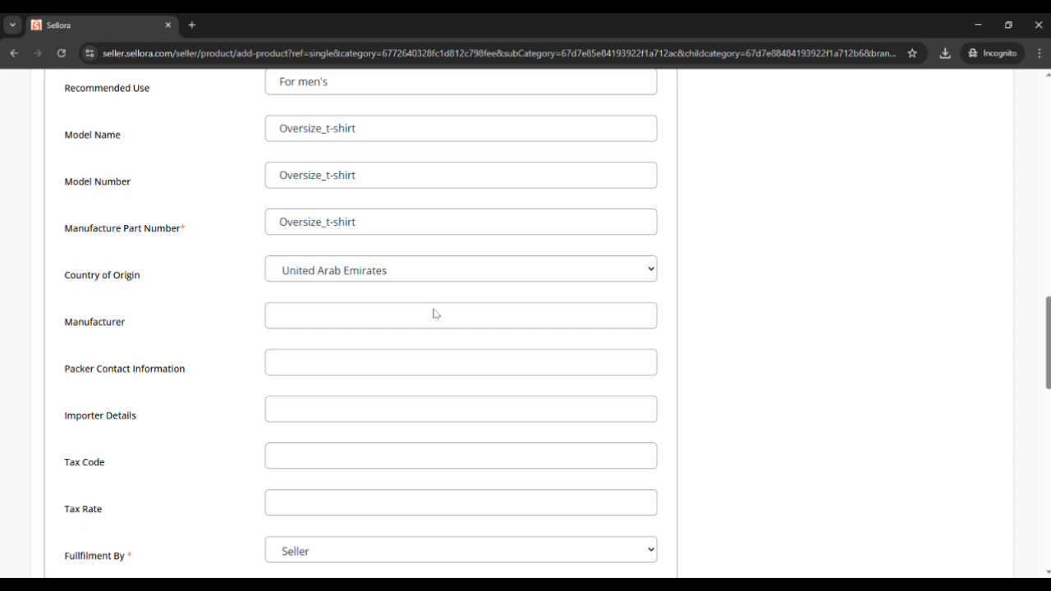
{"action": "left_click", "coordinate": [358, 390]}
{"action": "scroll", "coordinate": [463, 322], "scroll_direction": "up", "scroll_amount": 1}
{"action": "type", "text": "xyz"}
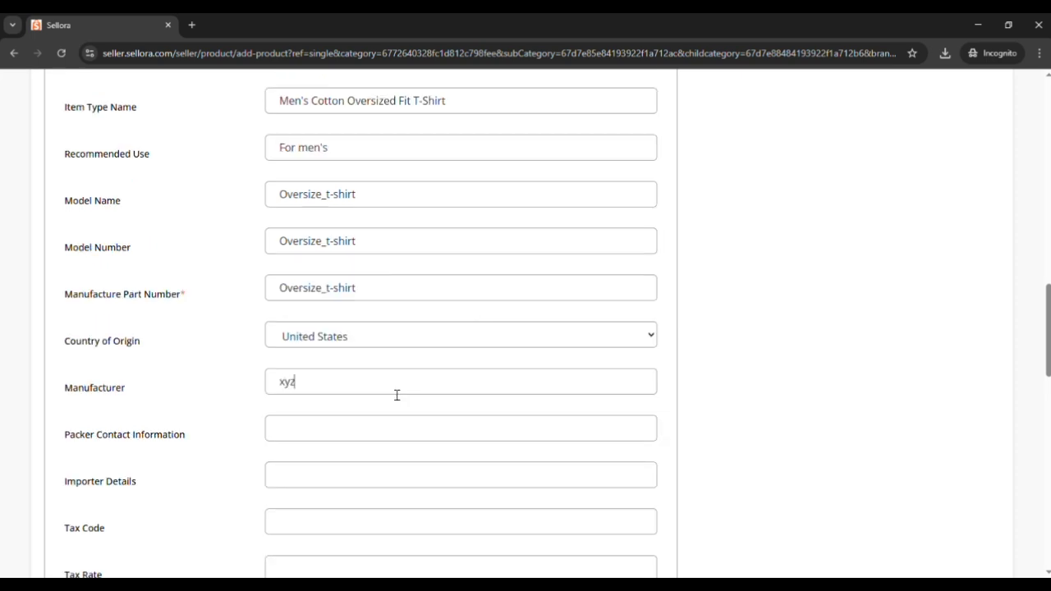
{"action": "left_click", "coordinate": [350, 441]}
{"action": "type", "text": "xyz"}
Step: Set the product length to 15 and choose a unit for it
{"action": "scroll", "coordinate": [345, 441], "scroll_direction": "down", "scroll_amount": 3}
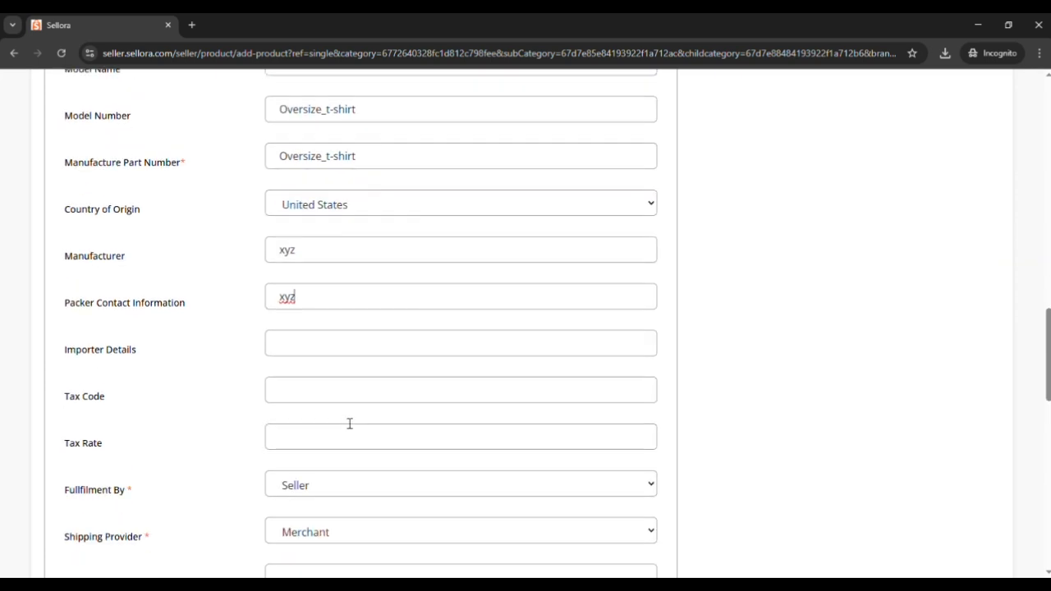
{"action": "left_click", "coordinate": [359, 357]}
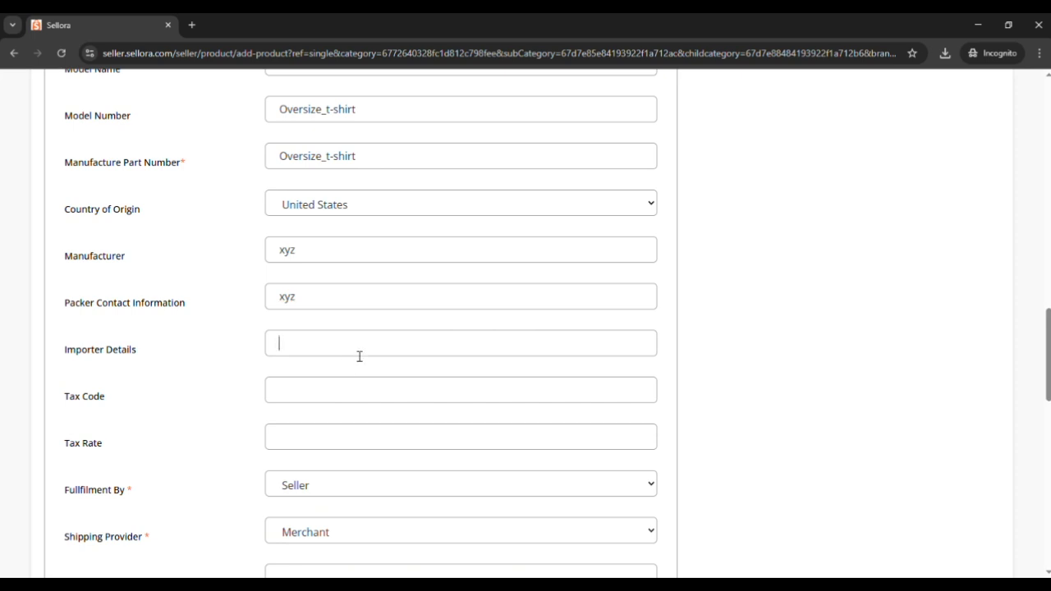
{"action": "scroll", "coordinate": [247, 328], "scroll_direction": "down", "scroll_amount": 1}
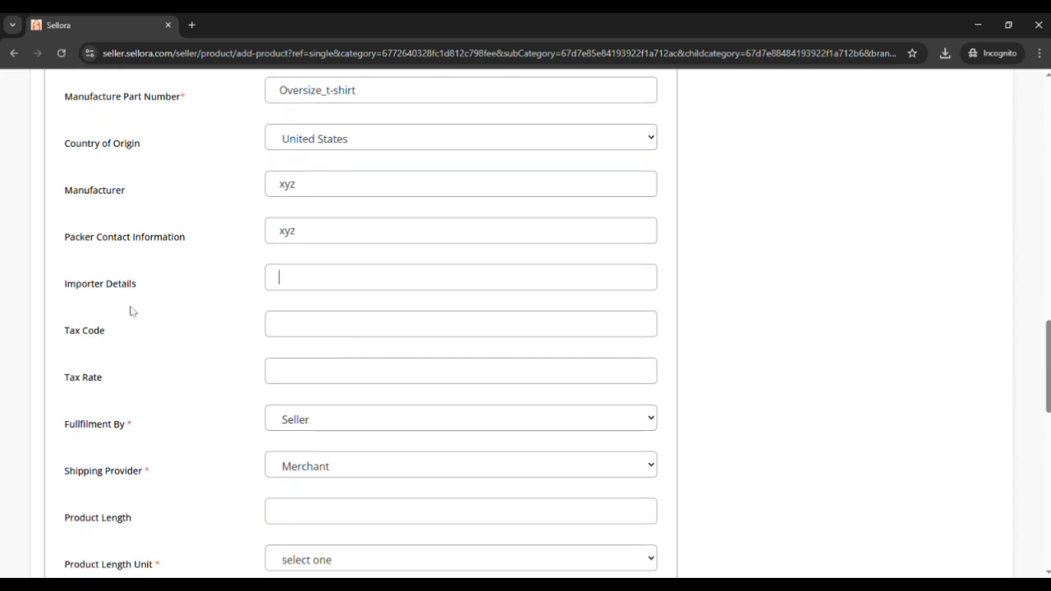
{"action": "scroll", "coordinate": [164, 263], "scroll_direction": "down", "scroll_amount": 3}
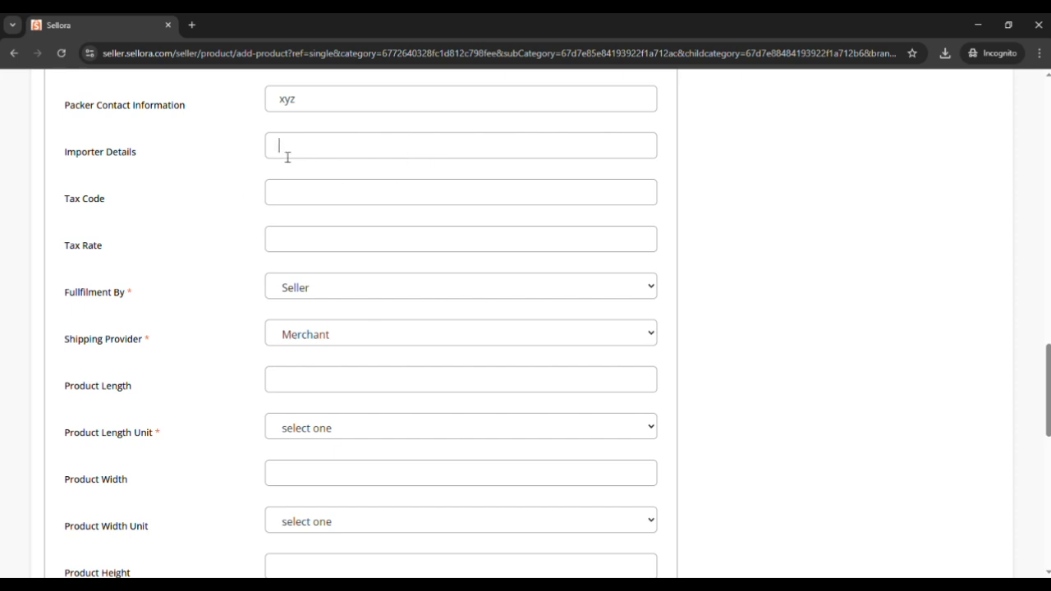
{"action": "scroll", "coordinate": [313, 190], "scroll_direction": "down", "scroll_amount": 1}
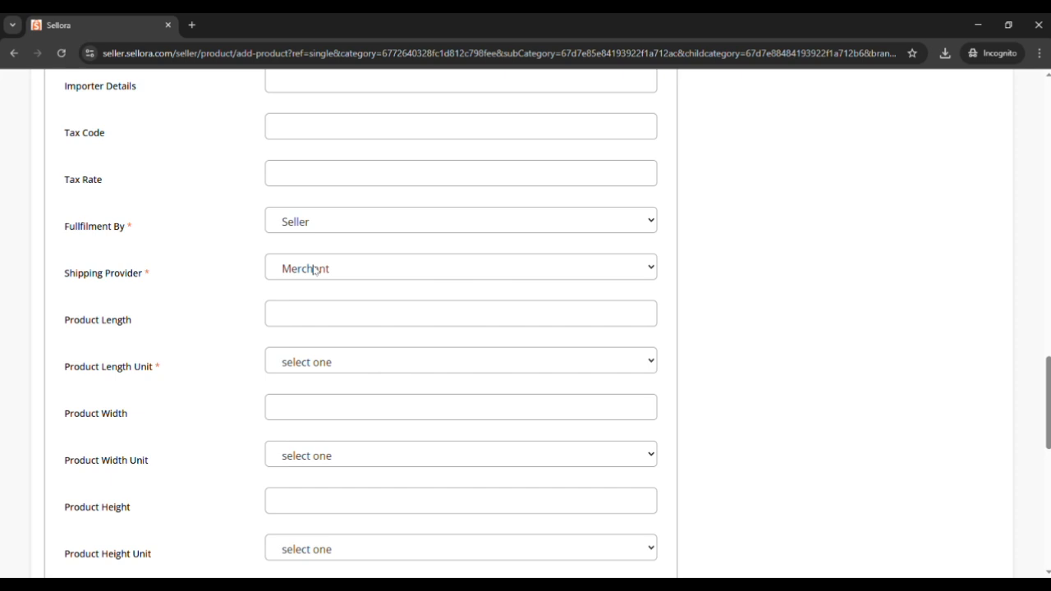
{"action": "scroll", "coordinate": [206, 300], "scroll_direction": "down", "scroll_amount": 1}
{"action": "left_click", "coordinate": [341, 254]}
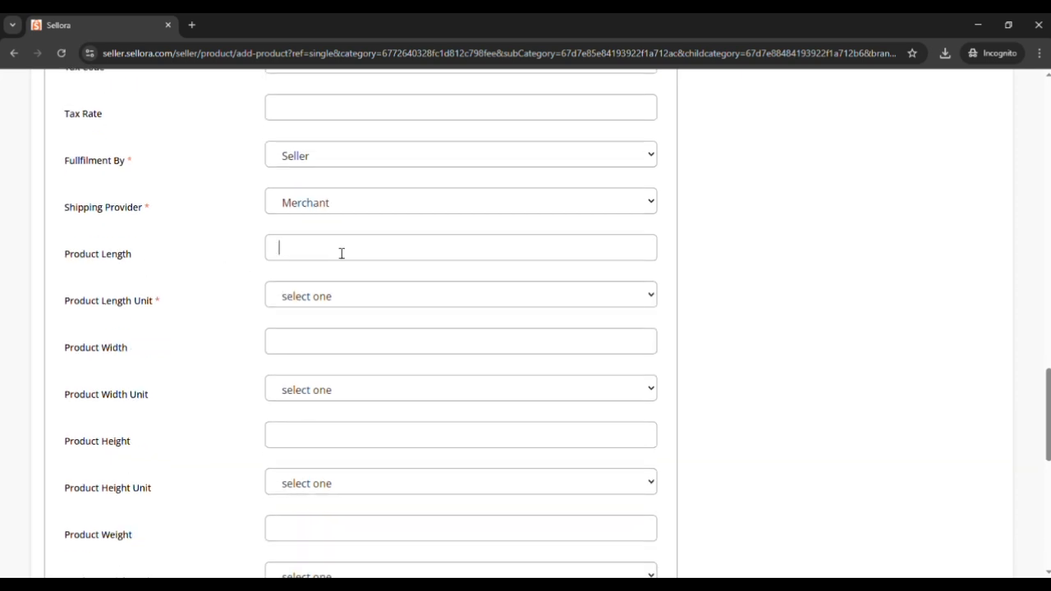
{"action": "type", "text": "15"}
{"action": "left_click", "coordinate": [331, 307]}
{"action": "left_click", "coordinate": [331, 346]}
Step: Set the product width and the product height to 15 centimetres each
{"action": "left_click", "coordinate": [321, 347]}
{"action": "type", "text": "15"}
{"action": "left_click", "coordinate": [324, 395]}
{"action": "left_click", "coordinate": [338, 434]}
{"action": "left_click", "coordinate": [342, 443]}
{"action": "type", "text": "15"}
{"action": "left_click", "coordinate": [378, 482]}
{"action": "left_click", "coordinate": [353, 380]}
Step: Set the product weight to 150 grams
{"action": "scroll", "coordinate": [505, 354], "scroll_direction": "down", "scroll_amount": 3}
{"action": "left_click", "coordinate": [334, 269]}
{"action": "type", "text": "500"}
{"action": "key", "text": "BackSpace"}
{"action": "key", "text": "BackSpace"}
{"action": "key", "text": "BackSpace"}
{"action": "type", "text": "150"}
{"action": "left_click", "coordinate": [352, 317]}
{"action": "left_click", "coordinate": [330, 379]}
Step: Set the package length, width and height to 10 each, using centimetres for the length and width
{"action": "left_click", "coordinate": [336, 364]}
{"action": "type", "text": "1"}
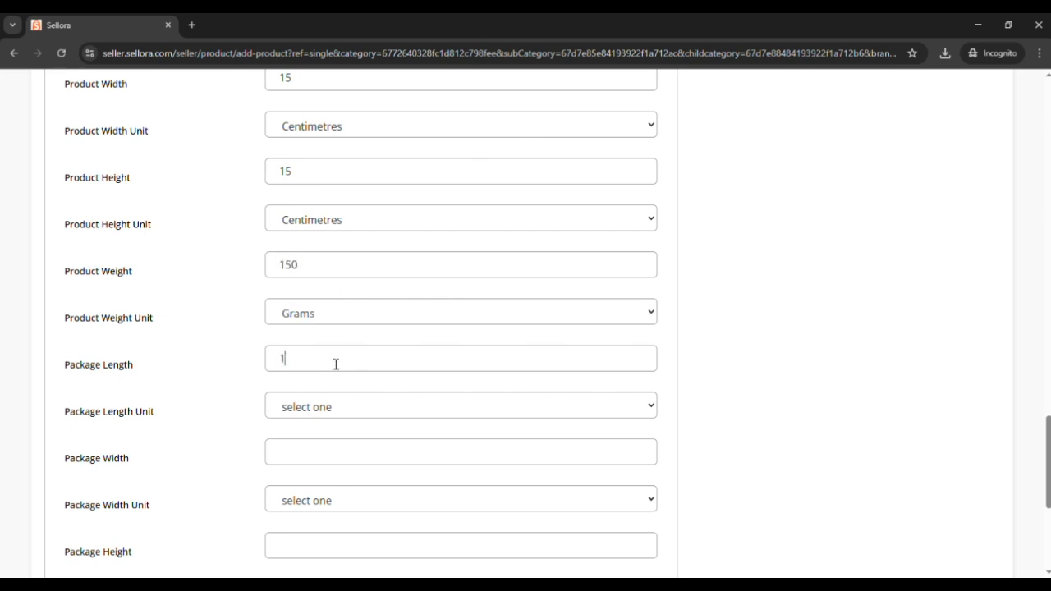
{"action": "type", "text": "0"}
{"action": "scroll", "coordinate": [353, 364], "scroll_direction": "down", "scroll_amount": 2}
{"action": "left_click", "coordinate": [336, 326]}
{"action": "type", "text": "10"}
{"action": "left_click", "coordinate": [326, 418]}
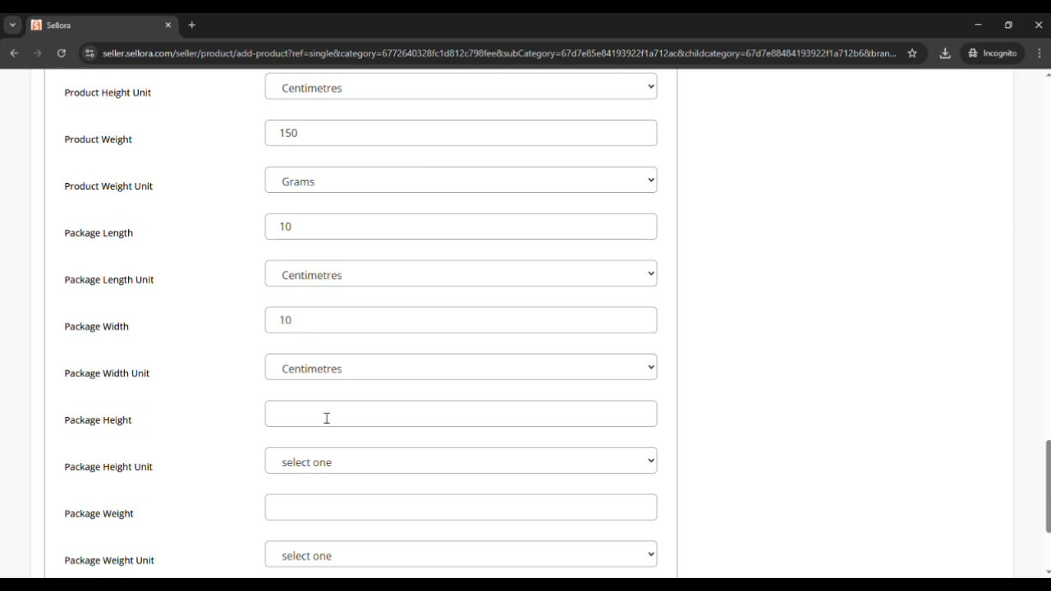
{"action": "type", "text": "10"}
Step: Upload the blue "Palm Paradise" T-shirt photo as the main image and add two more product photos to the additional images
{"action": "scroll", "coordinate": [617, 449], "scroll_direction": "up", "scroll_amount": 7}
{"action": "scroll", "coordinate": [686, 436], "scroll_direction": "up", "scroll_amount": 10}
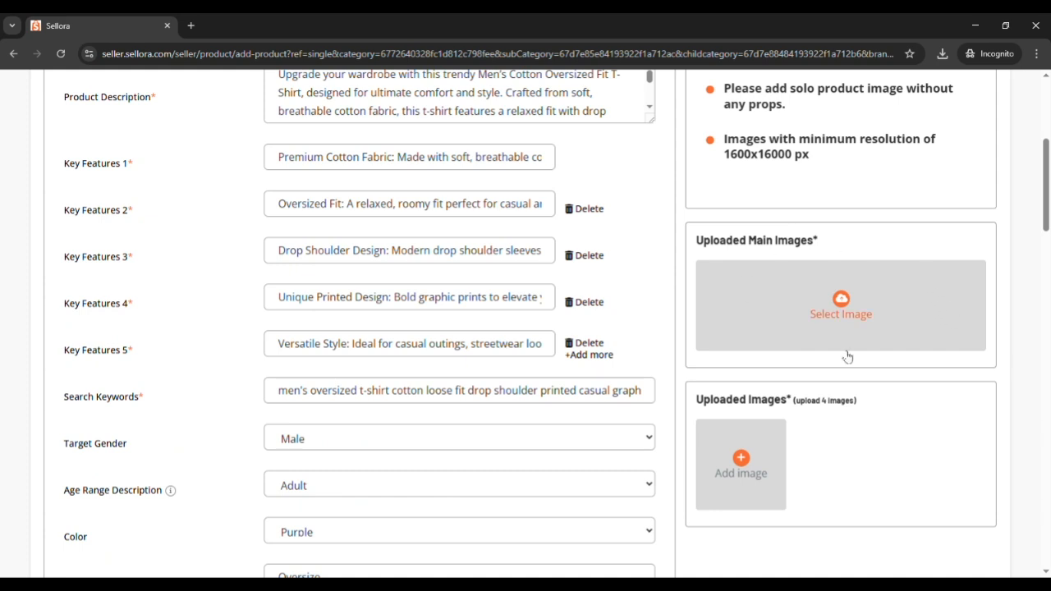
{"action": "scroll", "coordinate": [846, 306], "scroll_direction": "up", "scroll_amount": 3}
{"action": "scroll", "coordinate": [851, 311], "scroll_direction": "down", "scroll_amount": 4}
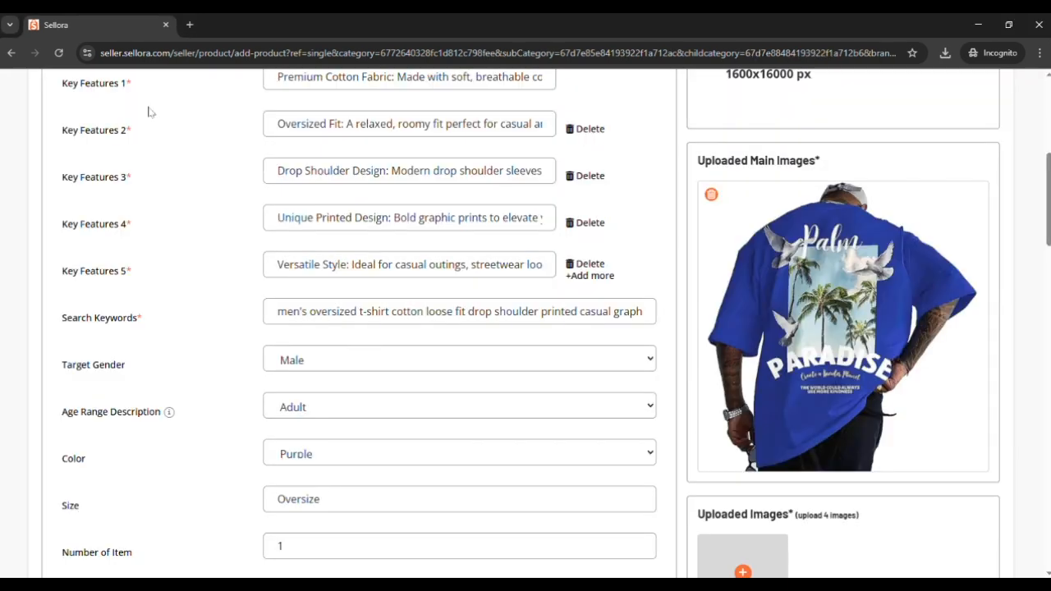
{"action": "scroll", "coordinate": [943, 371], "scroll_direction": "down", "scroll_amount": 2}
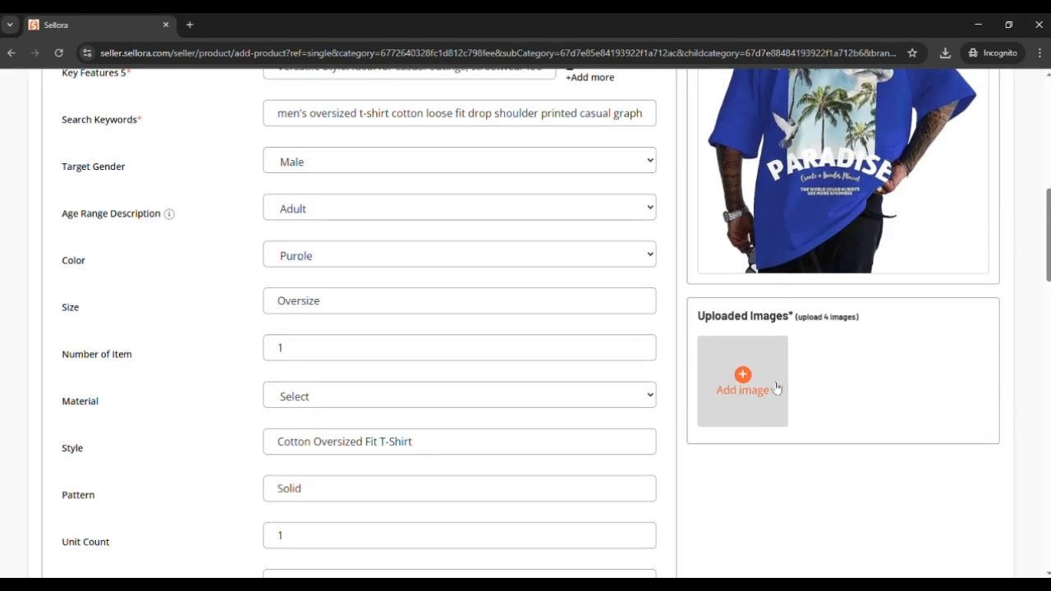
{"action": "left_click", "coordinate": [749, 382]}
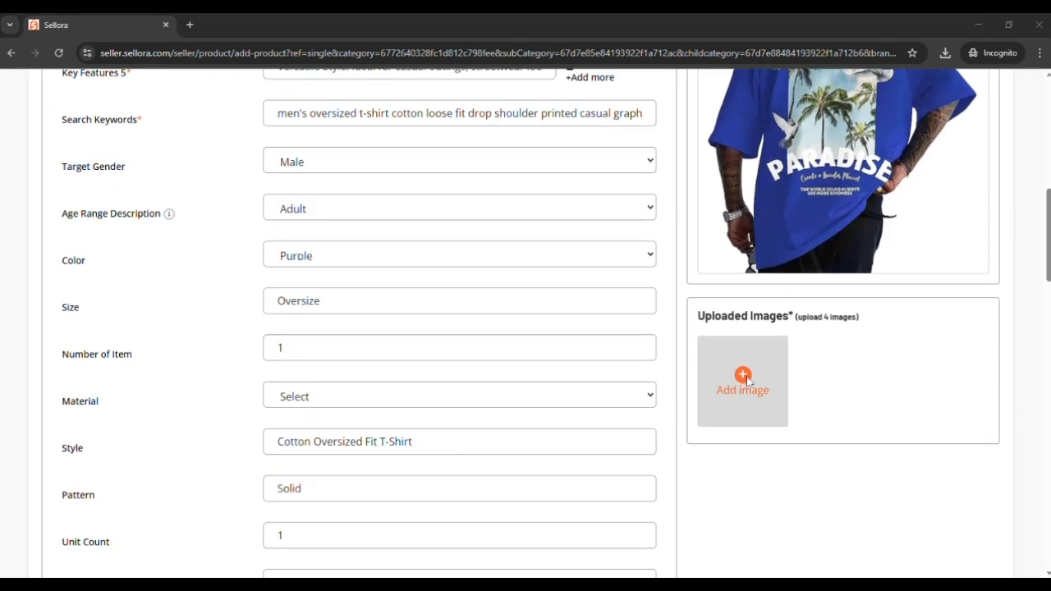
{"action": "double_click", "coordinate": [227, 109]}
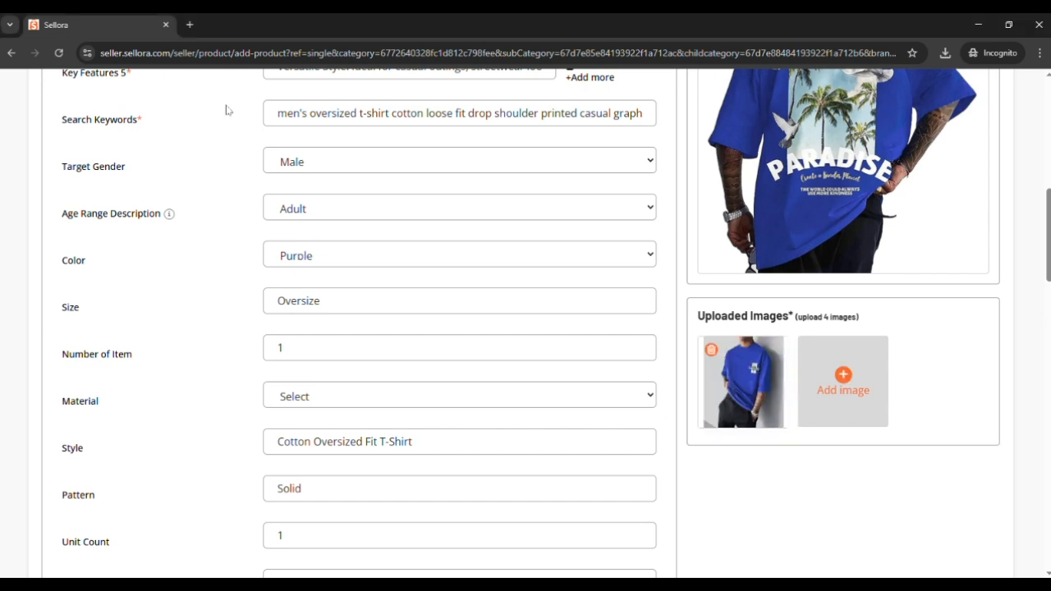
{"action": "left_click", "coordinate": [844, 374]}
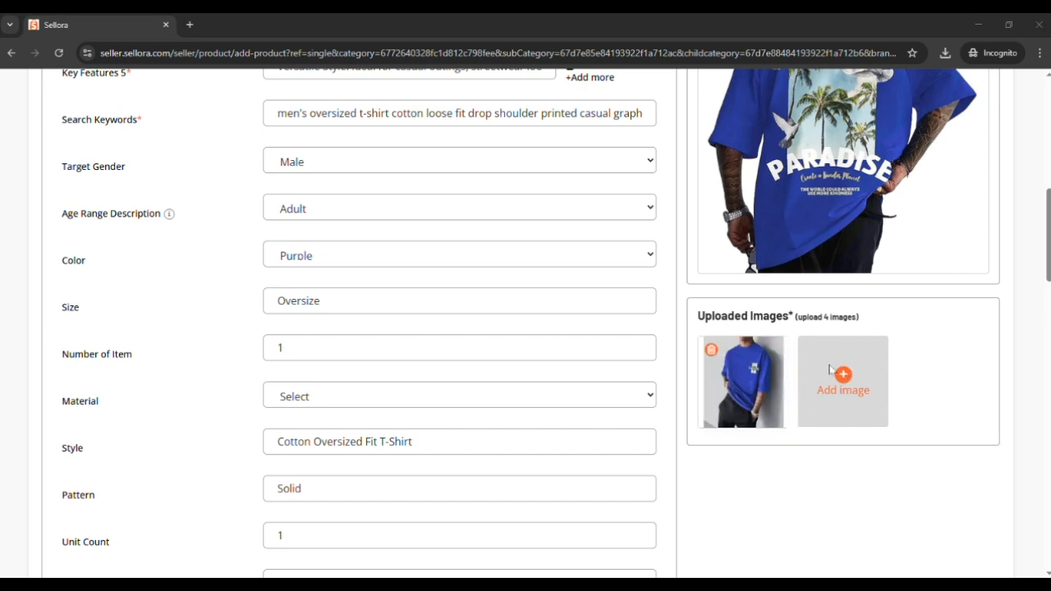
{"action": "double_click", "coordinate": [316, 121]}
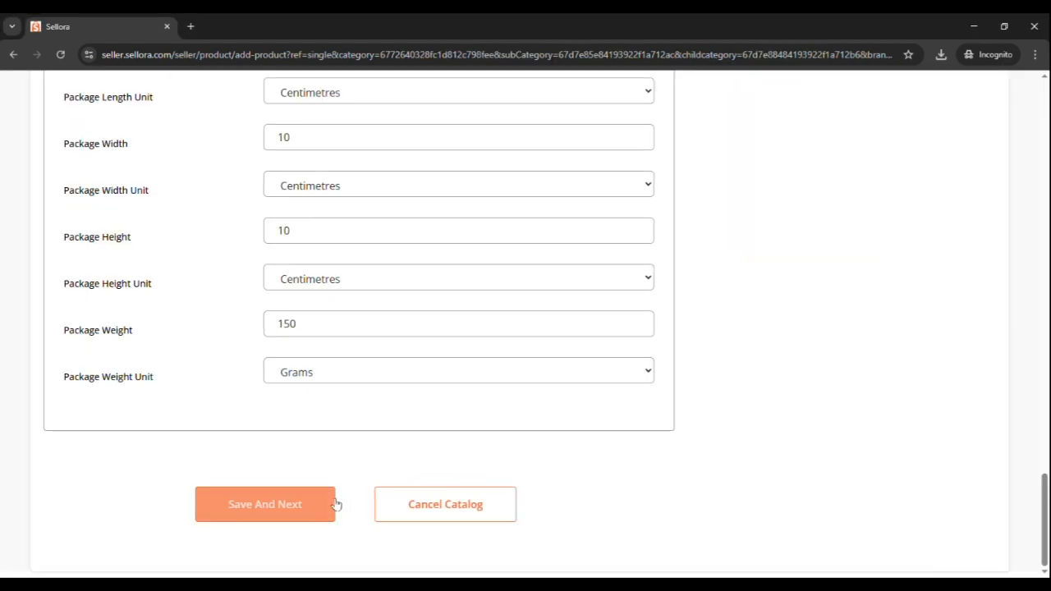
Step: Save the product information and set Variation to No, accepting the removal of variants
{"action": "left_click", "coordinate": [333, 505]}
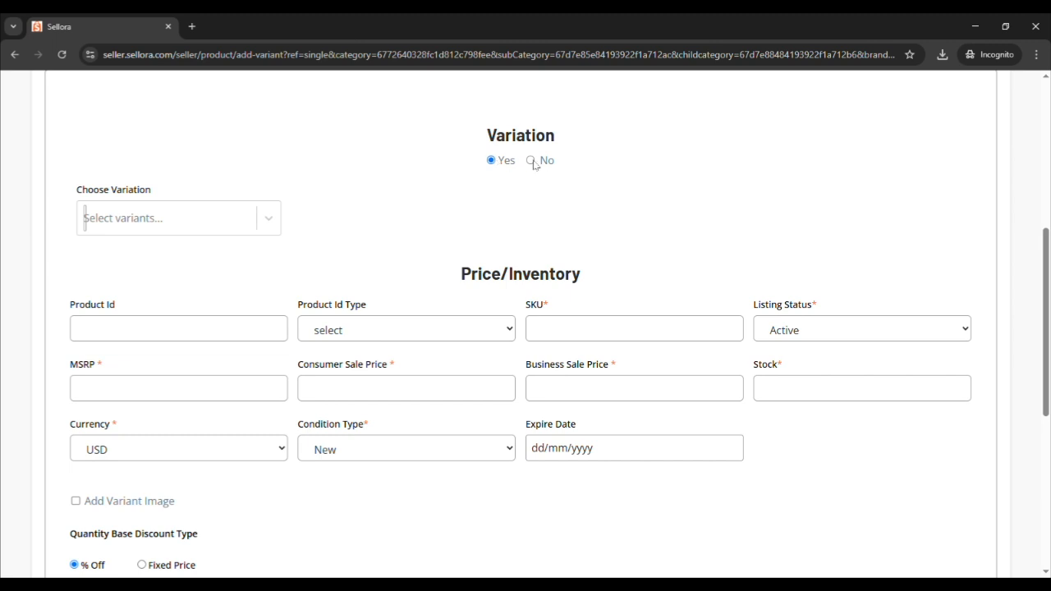
{"action": "left_click", "coordinate": [531, 161]}
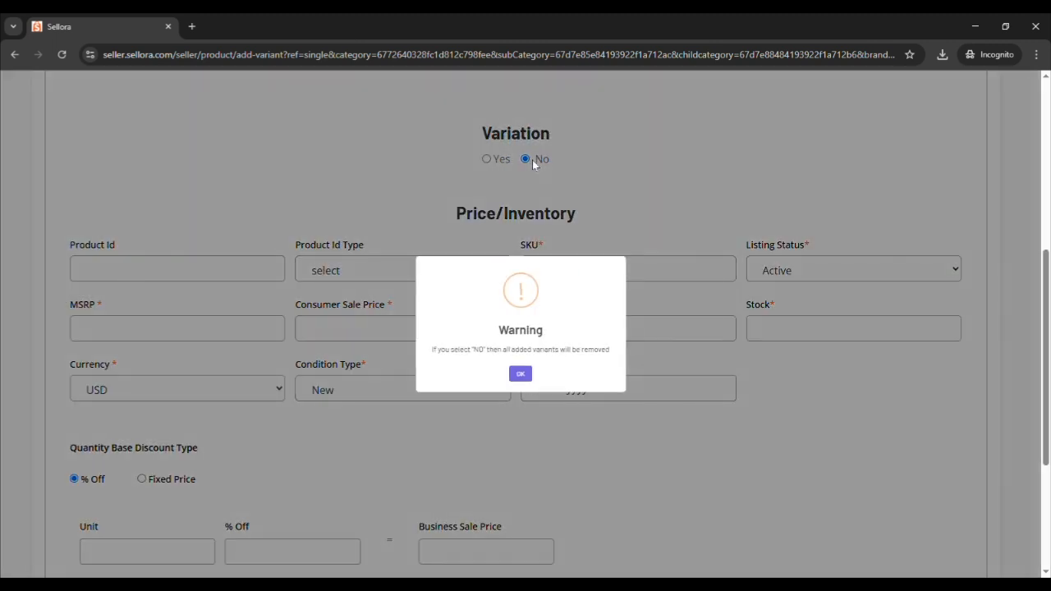
{"action": "left_click", "coordinate": [521, 374]}
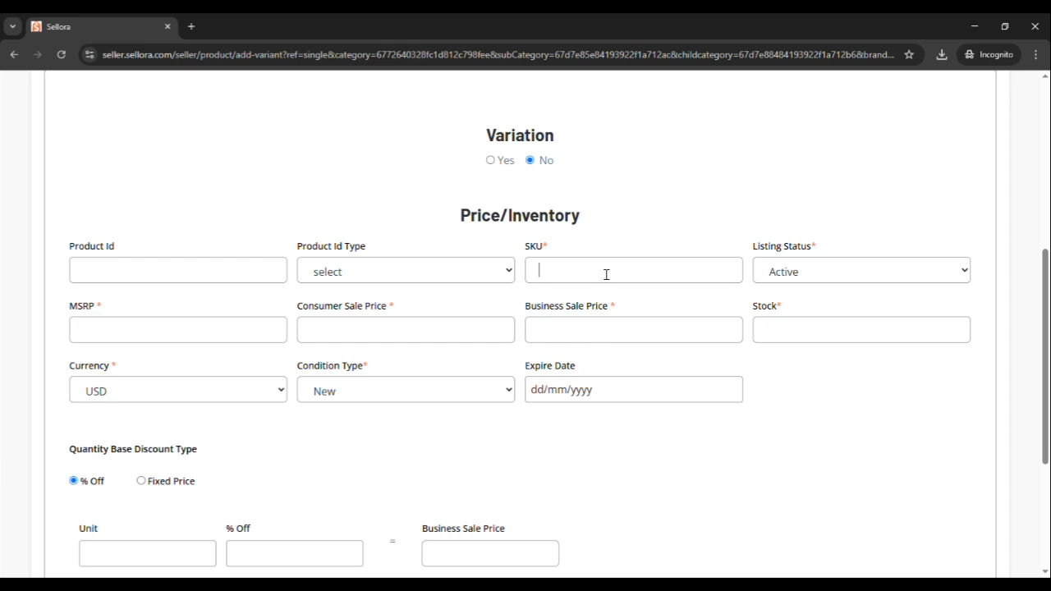
Step: Enter "Oversize_t-shirt" as the SKU, with MSRP 55, consumer sale price 50, business sale price 40 and stock 10
{"action": "type", "text": "Oversize t-shirt"}
{"action": "left_click", "coordinate": [716, 213]}
{"action": "left_click", "coordinate": [241, 338]}
{"action": "left_click", "coordinate": [350, 336]}
{"action": "type", "text": "50"}
{"action": "left_click", "coordinate": [796, 328]}
{"action": "type", "text": "10"}
{"action": "scroll", "coordinate": [406, 277], "scroll_direction": "down", "scroll_amount": 3}
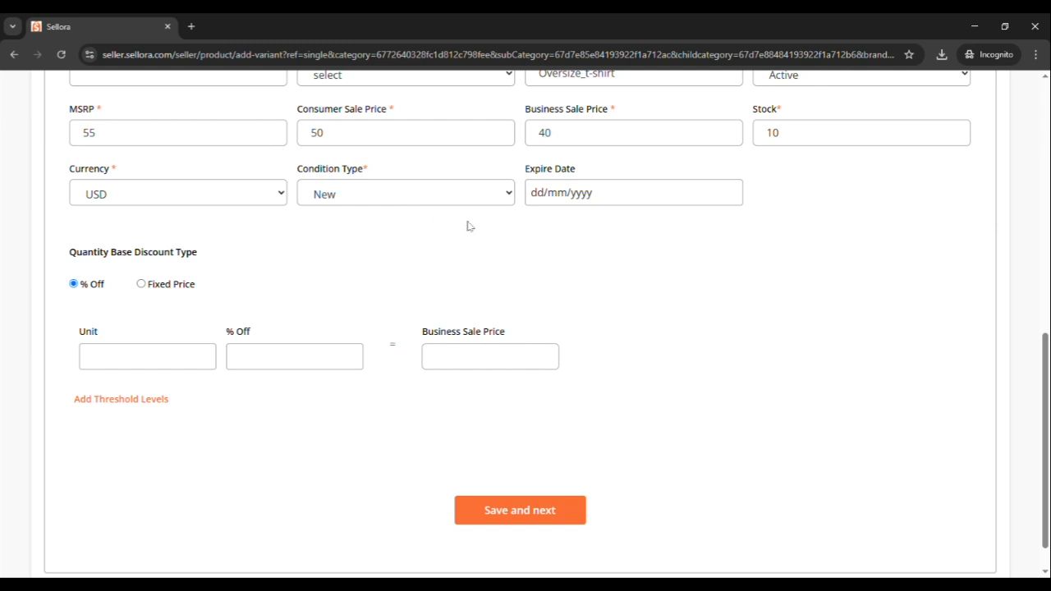
Step: Set the first quantity-based discount to 10% off for 5 units
{"action": "scroll", "coordinate": [523, 296], "scroll_direction": "down", "scroll_amount": 1}
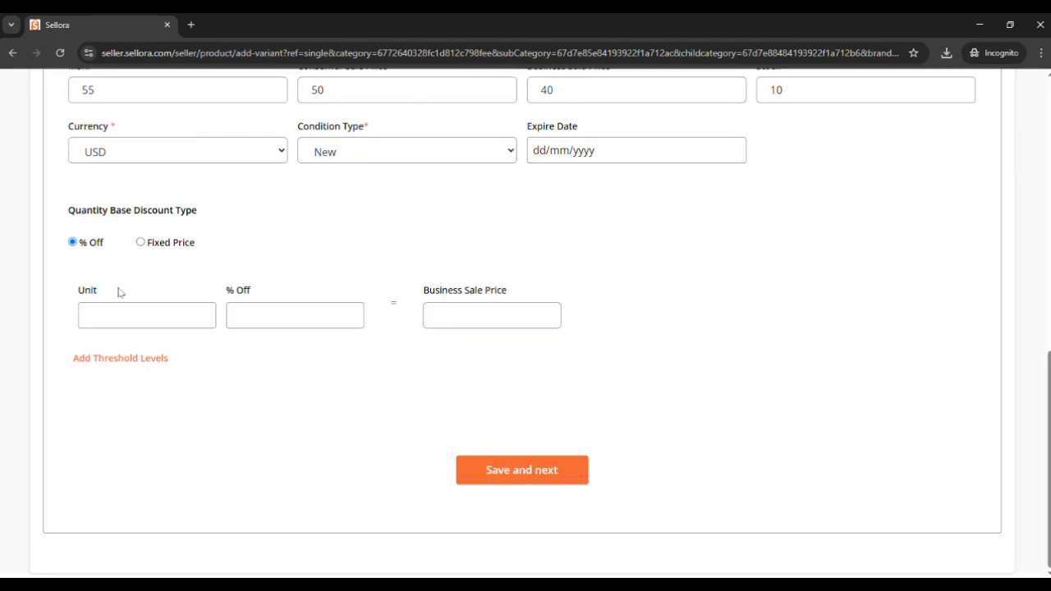
{"action": "left_click", "coordinate": [184, 326]}
{"action": "type", "text": "5"}
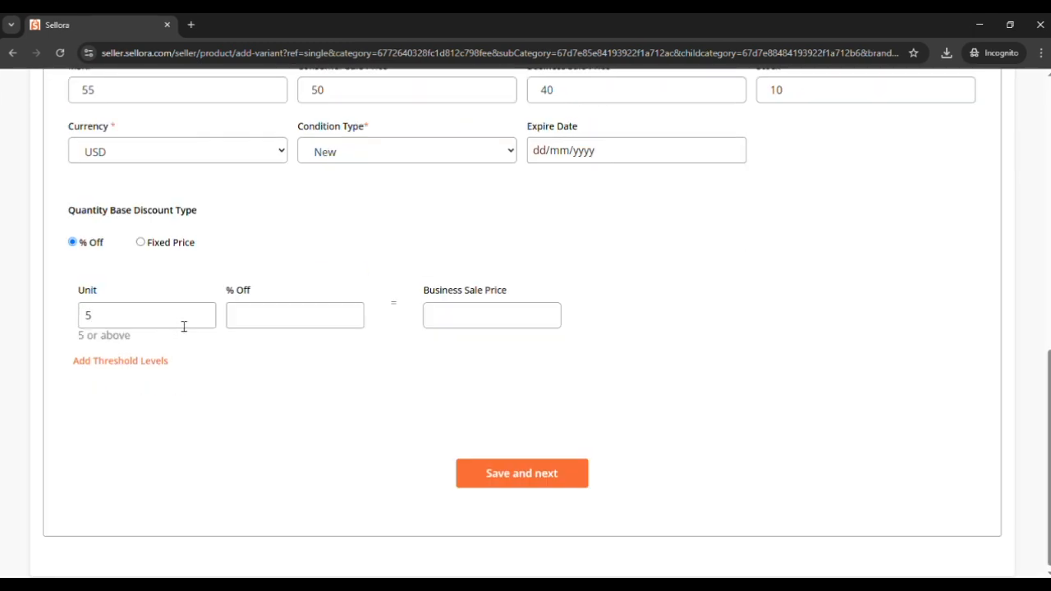
{"action": "type", "text": "1"}
Step: Add a second discount threshold of 15% off for 10 units
{"action": "left_click", "coordinate": [142, 362]}
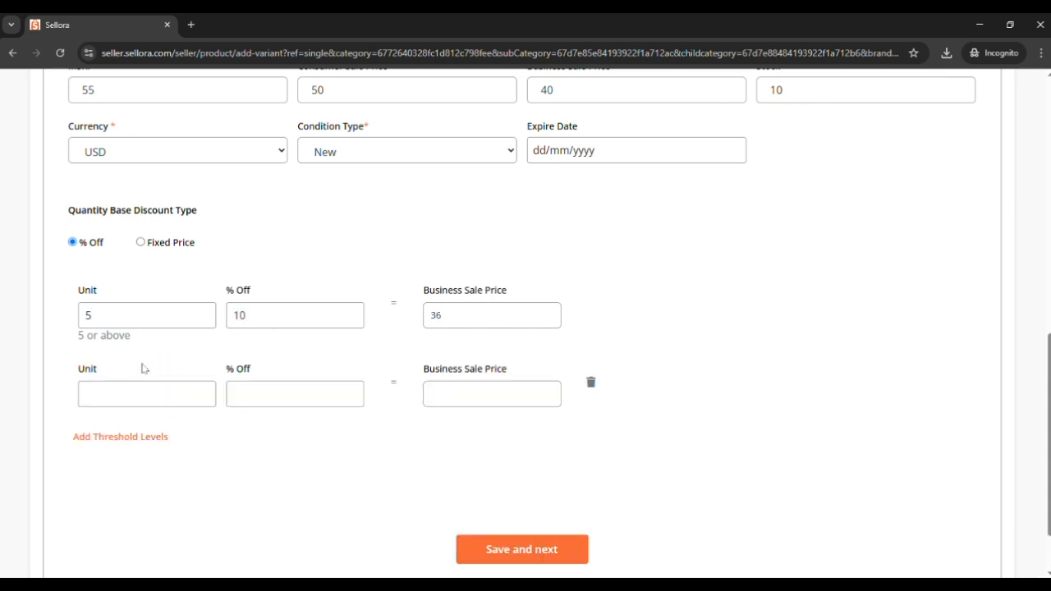
{"action": "left_click", "coordinate": [165, 397]}
{"action": "type", "text": "10"}
{"action": "type", "text": "15"}
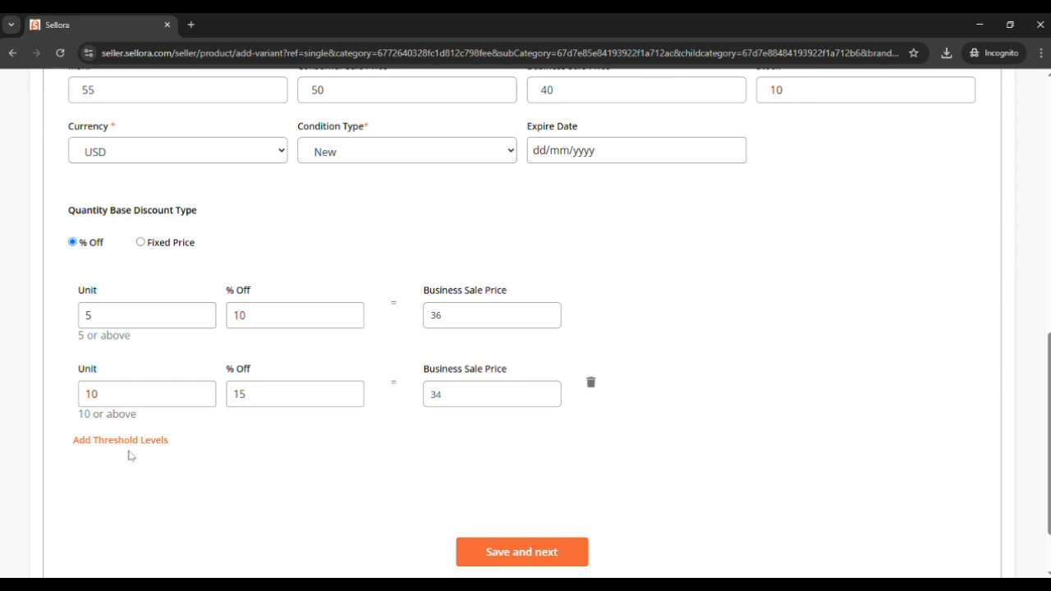
Step: Add a third discount threshold of 20% off for 15 units
{"action": "left_click", "coordinate": [128, 440]}
{"action": "scroll", "coordinate": [140, 370], "scroll_direction": "down", "scroll_amount": 2}
{"action": "left_click", "coordinate": [146, 321]}
{"action": "type", "text": "15"}
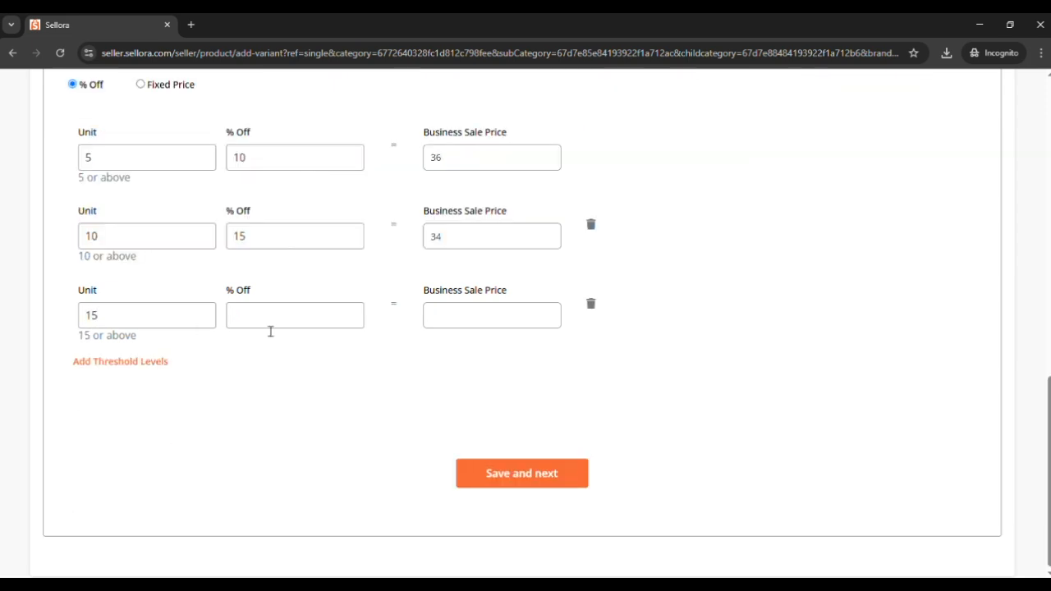
{"action": "type", "text": "20"}
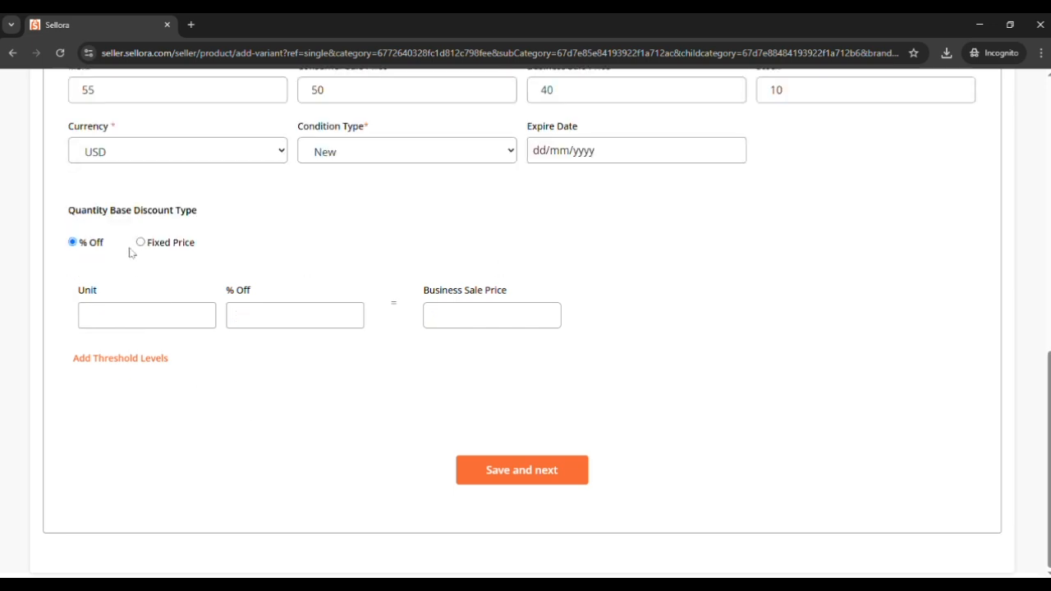
Step: Switch the quantity-based discount type to Fixed Price and accept the removal of the previous discount entries
{"action": "left_click", "coordinate": [140, 243]}
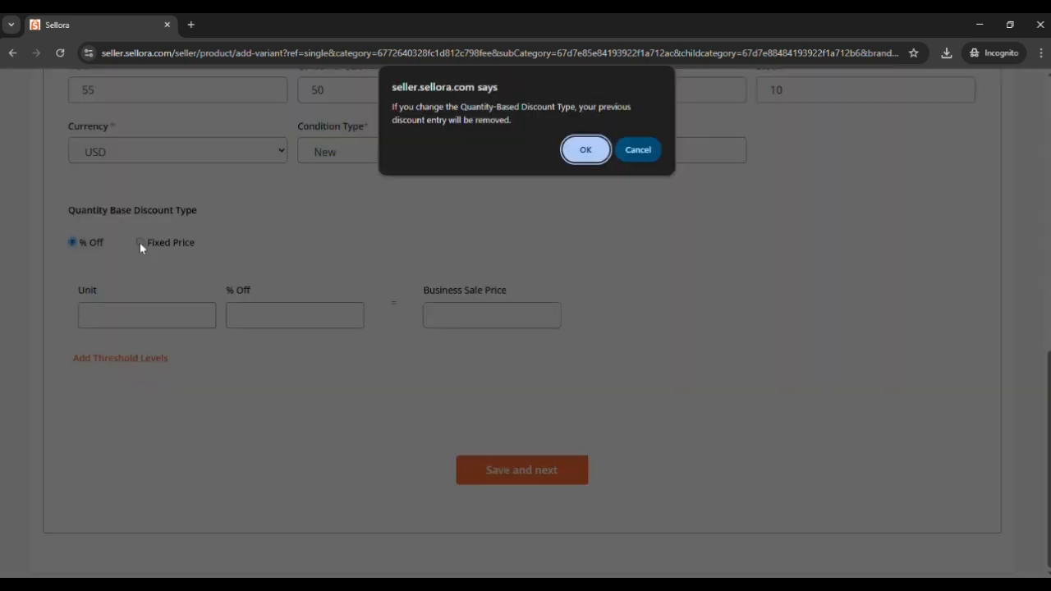
{"action": "left_click", "coordinate": [585, 150]}
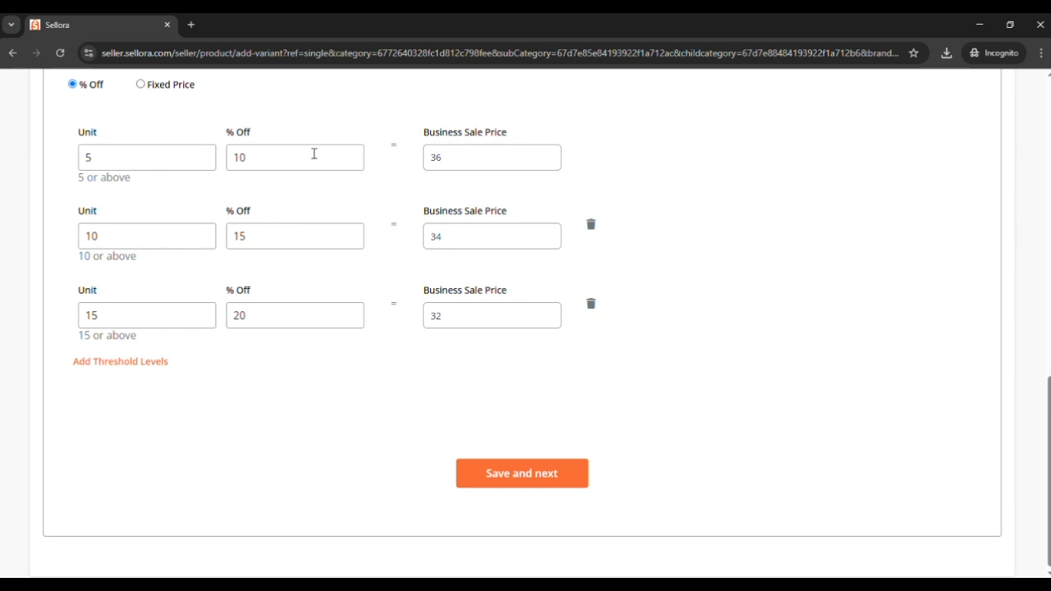
Step: Save the price and inventory details and answer No for liquid contents, heat sensitivity and double-sealed liquid product
{"action": "left_click", "coordinate": [542, 491]}
{"action": "left_click", "coordinate": [541, 489]}
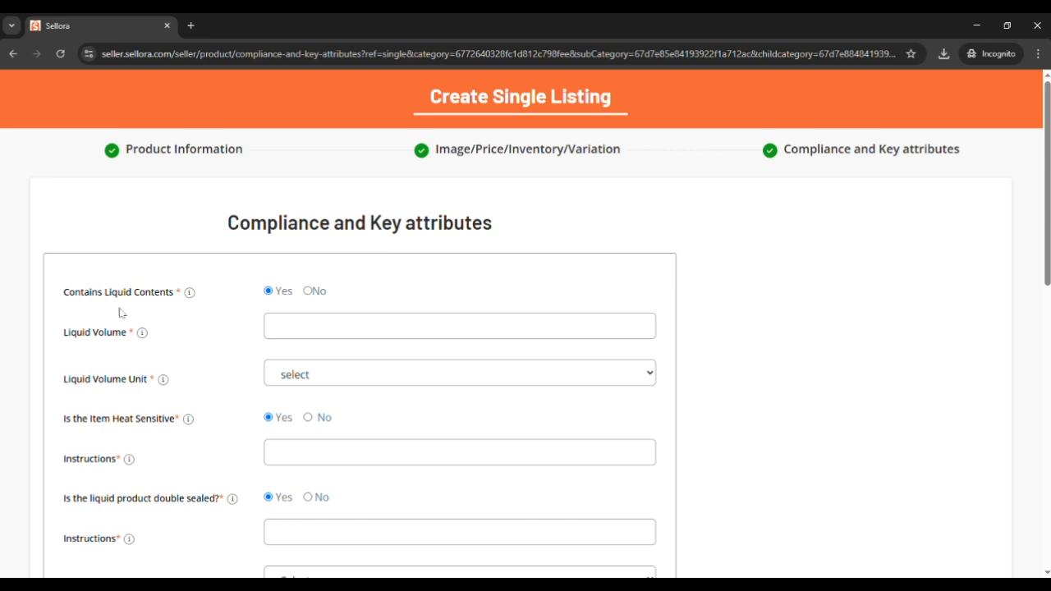
{"action": "left_click", "coordinate": [309, 292]}
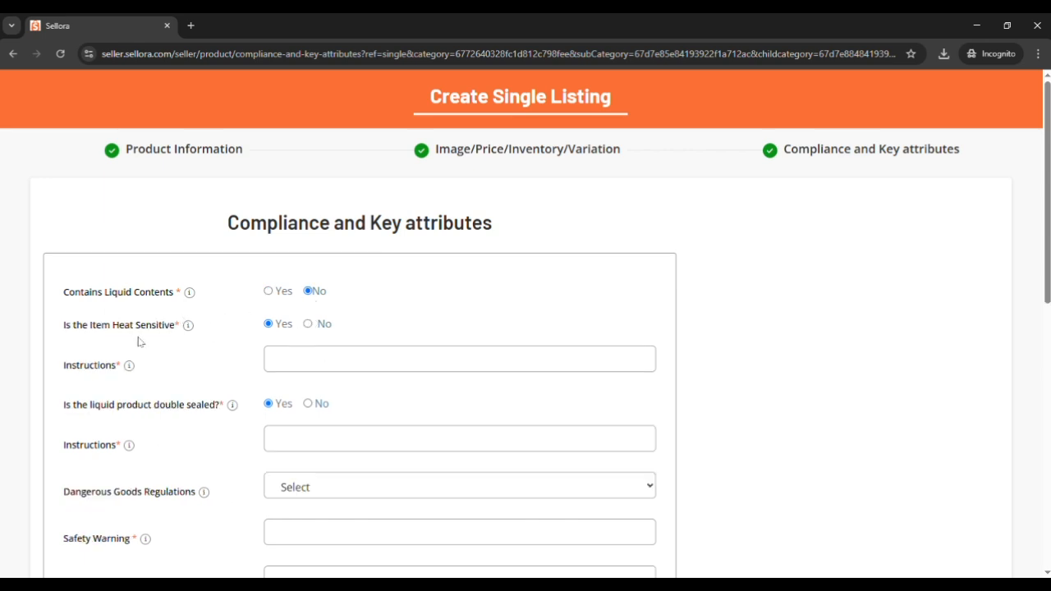
{"action": "left_click", "coordinate": [308, 325]}
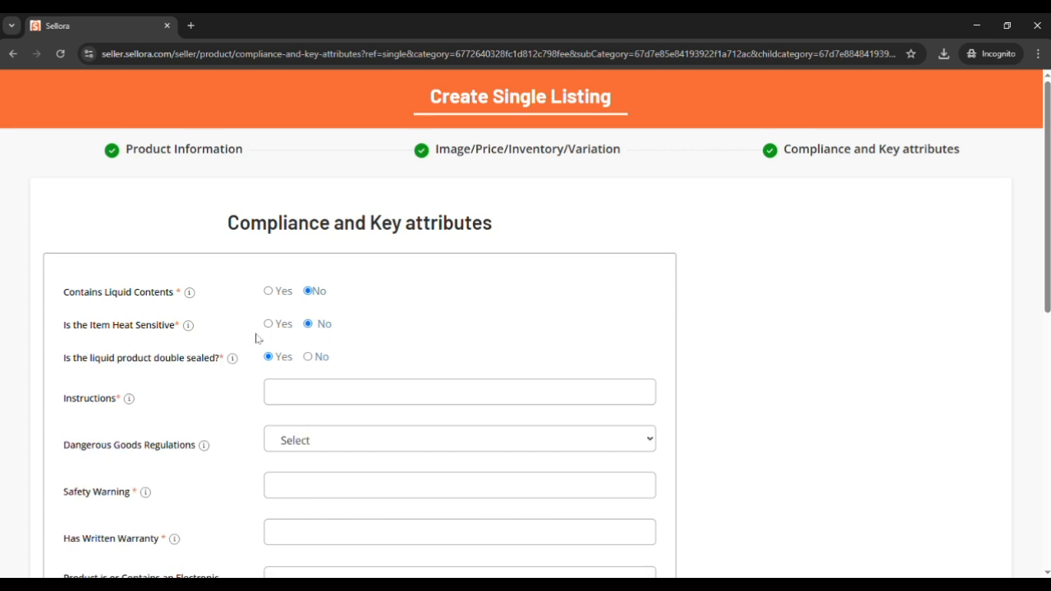
{"action": "left_click", "coordinate": [308, 357]}
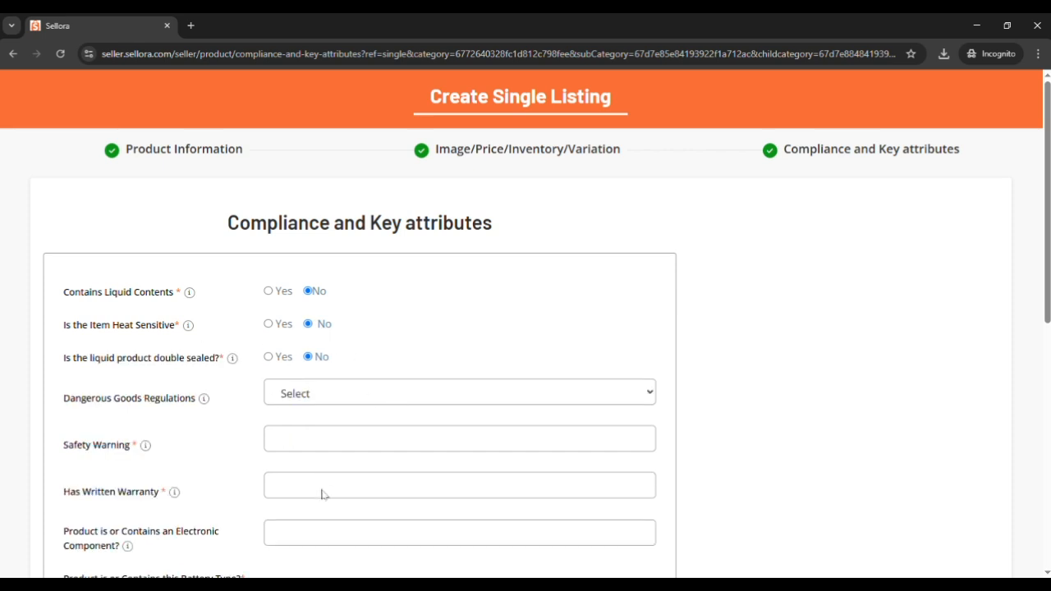
Step: Set Dangerous Goods Regulations to Not Applicable and enter "N/A" for the safety warning and written warranty
{"action": "scroll", "coordinate": [348, 533], "scroll_direction": "down", "scroll_amount": 3}
{"action": "left_click", "coordinate": [460, 194]}
{"action": "left_click", "coordinate": [316, 226]}
{"action": "left_click", "coordinate": [413, 253]}
{"action": "type", "text": "N/a"}
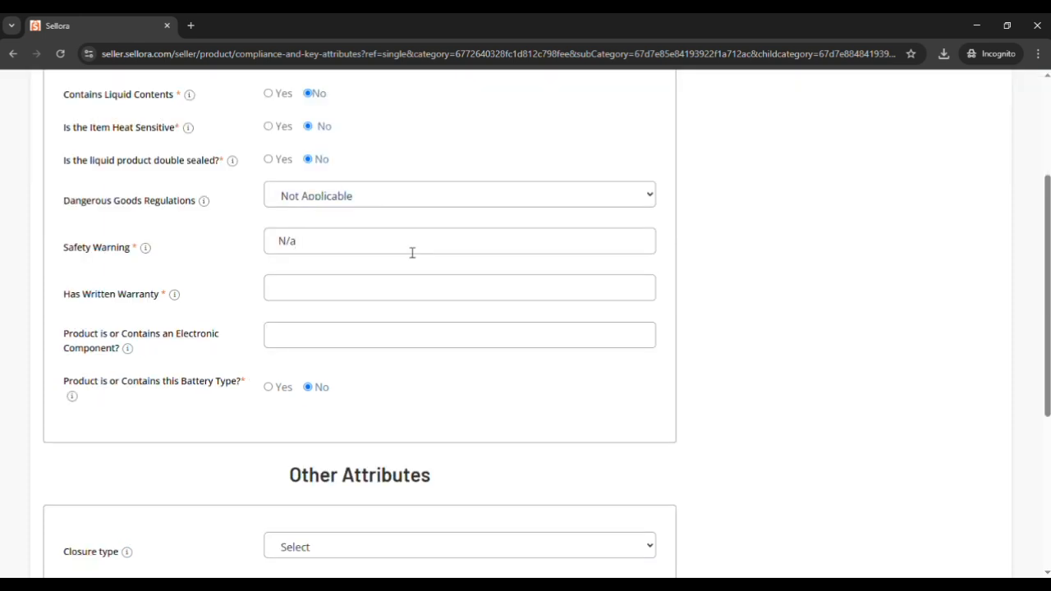
{"action": "left_click", "coordinate": [412, 303]}
{"action": "type", "text": "N/A"}
Step: Set the fabric type to Cotton in the other attributes
{"action": "scroll", "coordinate": [322, 336], "scroll_direction": "down", "scroll_amount": 3}
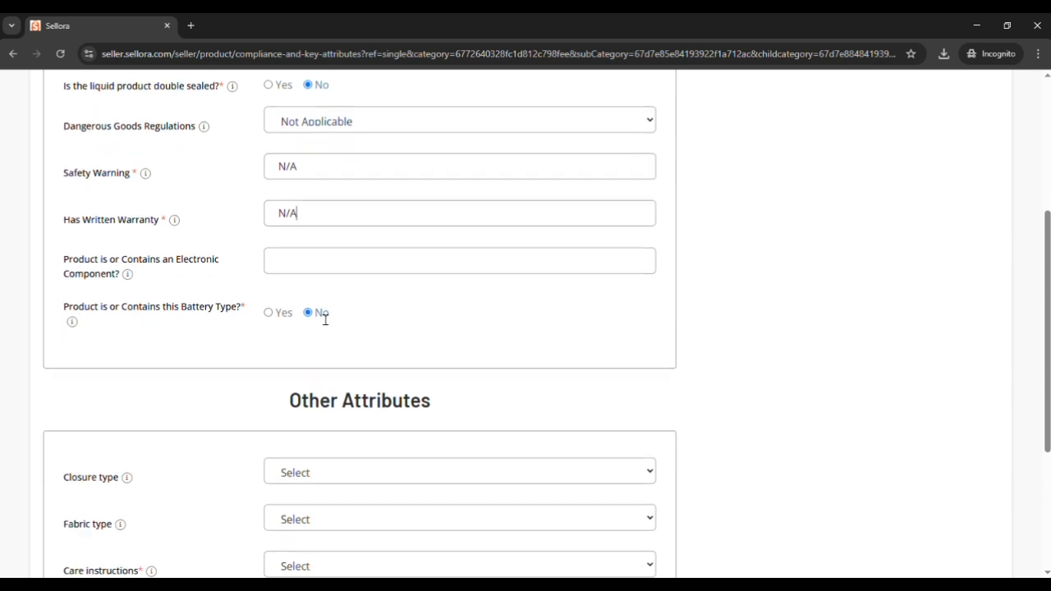
{"action": "scroll", "coordinate": [152, 328], "scroll_direction": "down", "scroll_amount": 2}
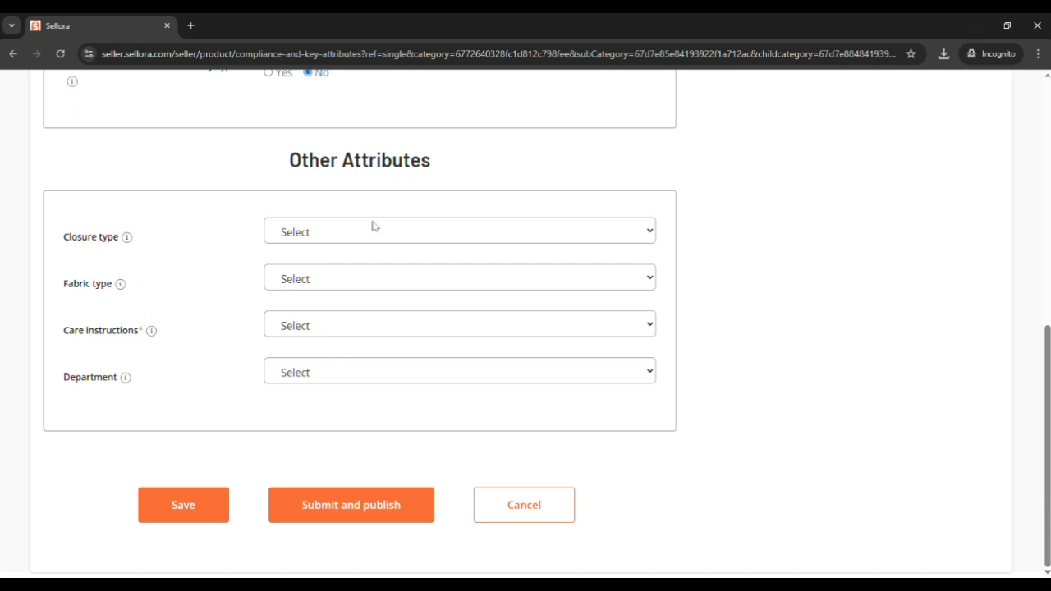
{"action": "left_click", "coordinate": [361, 279]}
{"action": "left_click", "coordinate": [368, 323]}
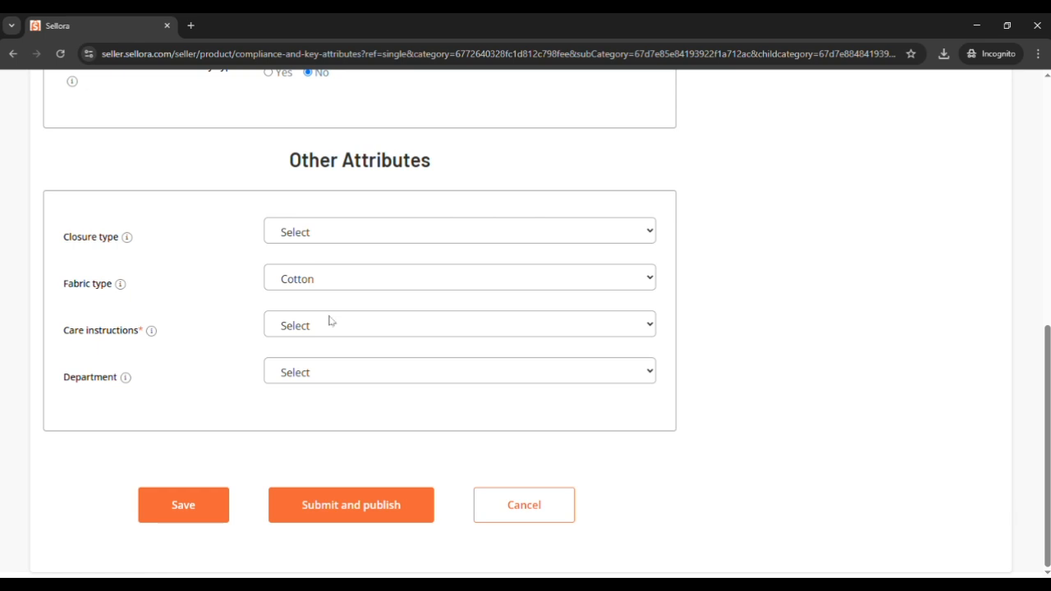